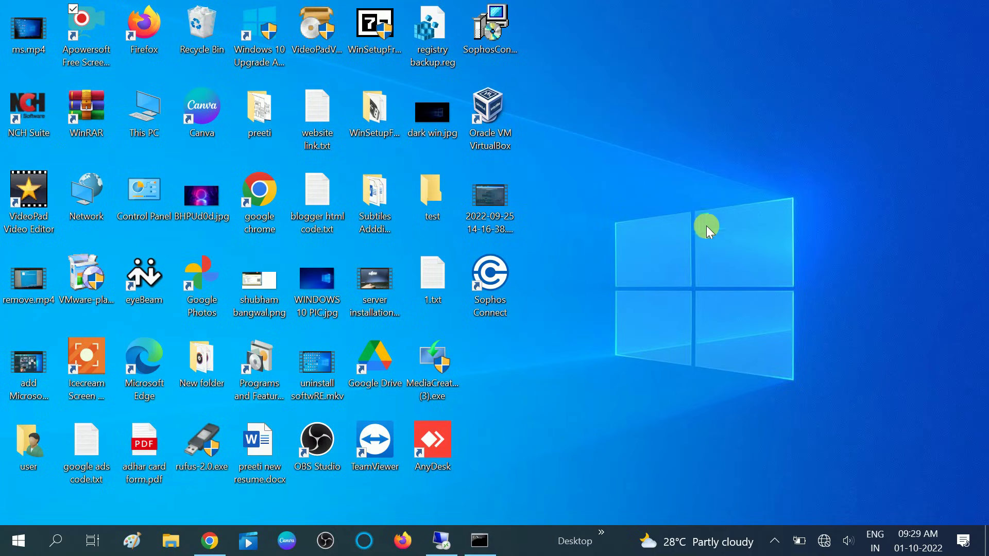
Open Network & Internet settings from the taskbar network list showing MBA VPN with No Internet
{"action": "left_click", "coordinate": [824, 540]}
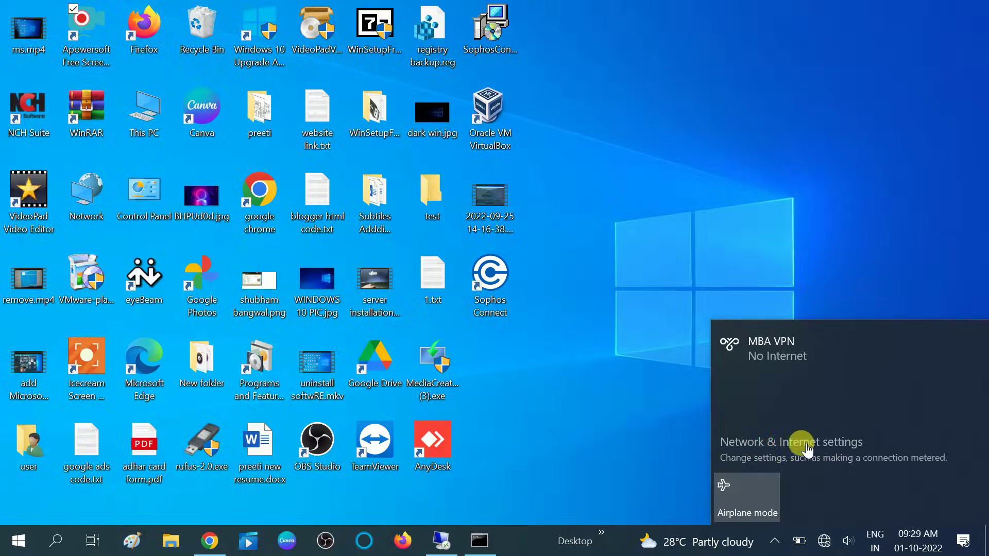
{"action": "left_click", "coordinate": [790, 448]}
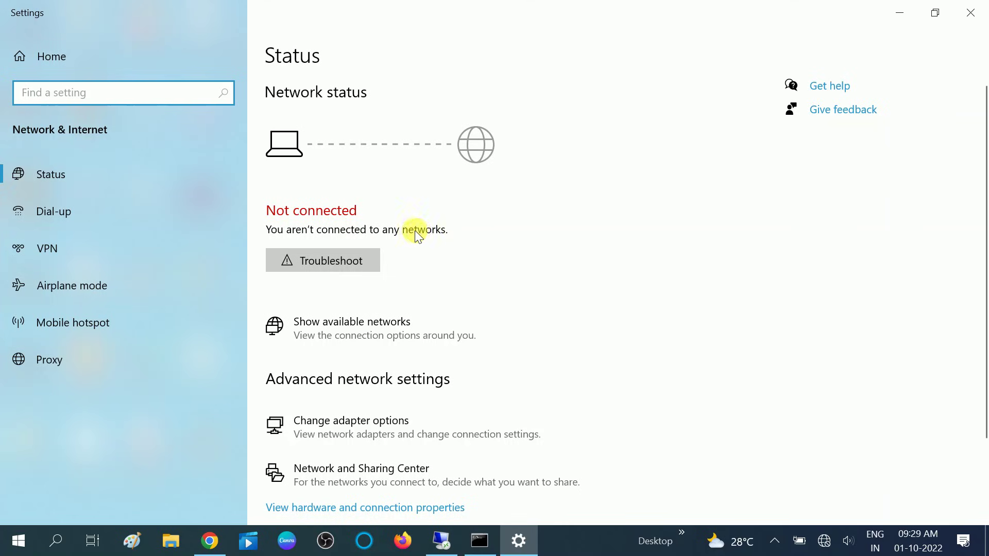
Scroll through the Network & Internet Status page reporting Not connected to any networks
{"action": "scroll", "coordinate": [418, 231], "scroll_direction": "down", "scroll_amount": 2}
{"action": "scroll", "coordinate": [423, 270], "scroll_direction": "up", "scroll_amount": 2}
Troubleshoot the Wi-Fi adapter, retrying as administrator and applying the automatic-connection fix
{"action": "left_click", "coordinate": [346, 261]}
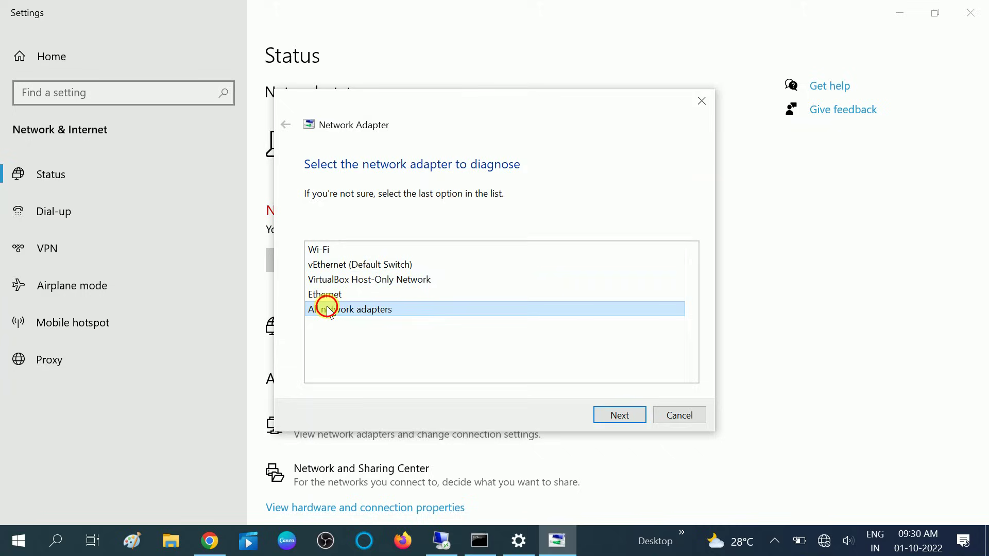
{"action": "left_click", "coordinate": [327, 252]}
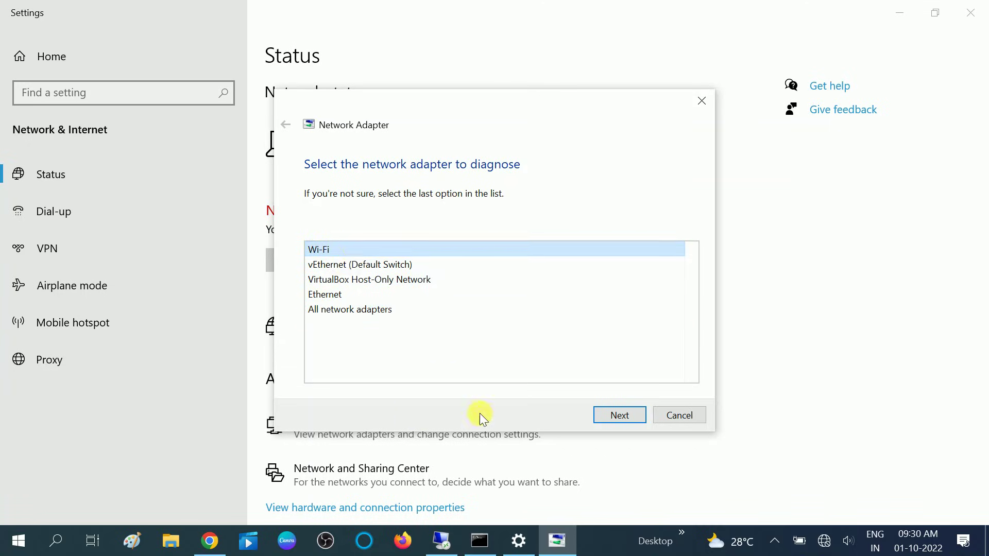
{"action": "left_click", "coordinate": [616, 417]}
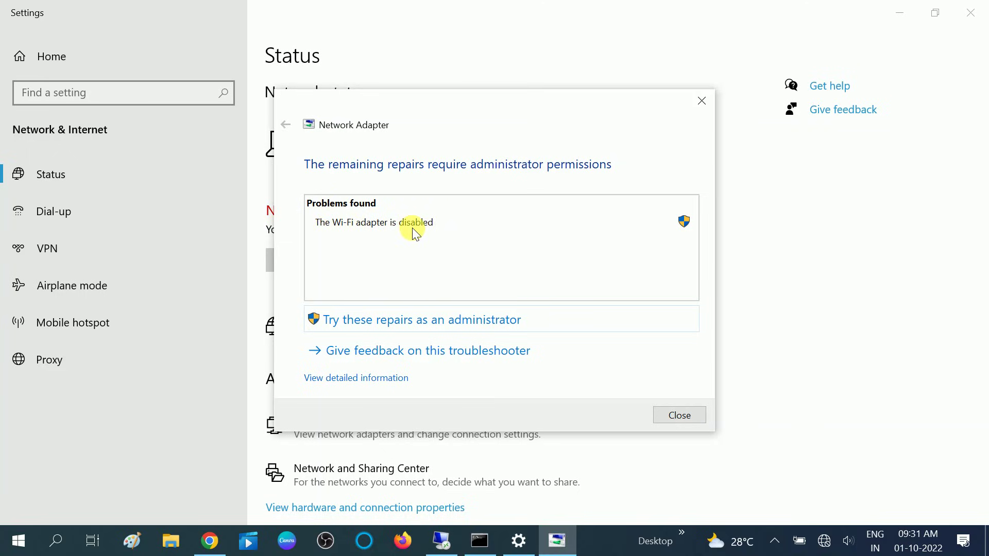
{"action": "left_click", "coordinate": [433, 322]}
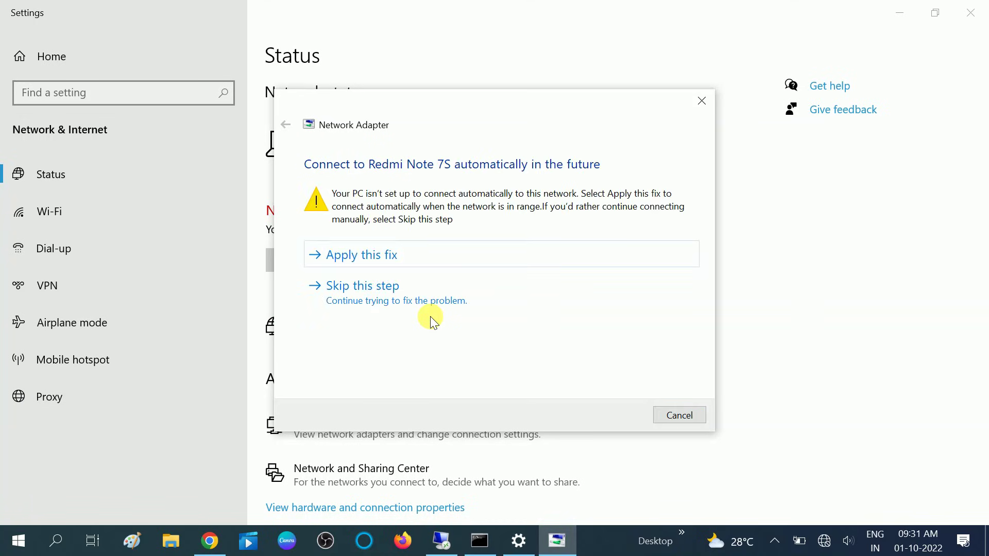
{"action": "left_click", "coordinate": [384, 262]}
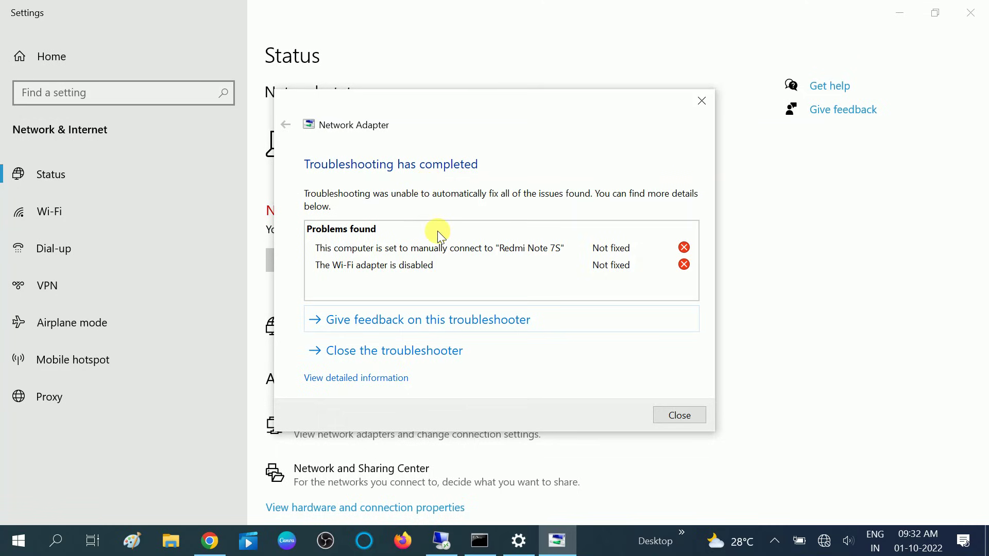
{"action": "left_click", "coordinate": [688, 414]}
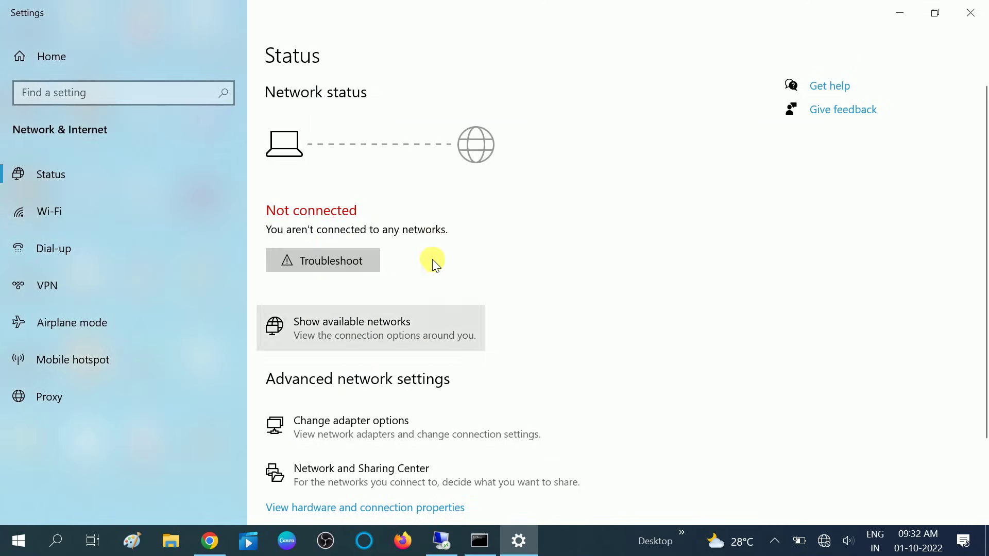
Close Settings and launch the Services app by searching 'seri'
{"action": "left_click", "coordinate": [971, 13]}
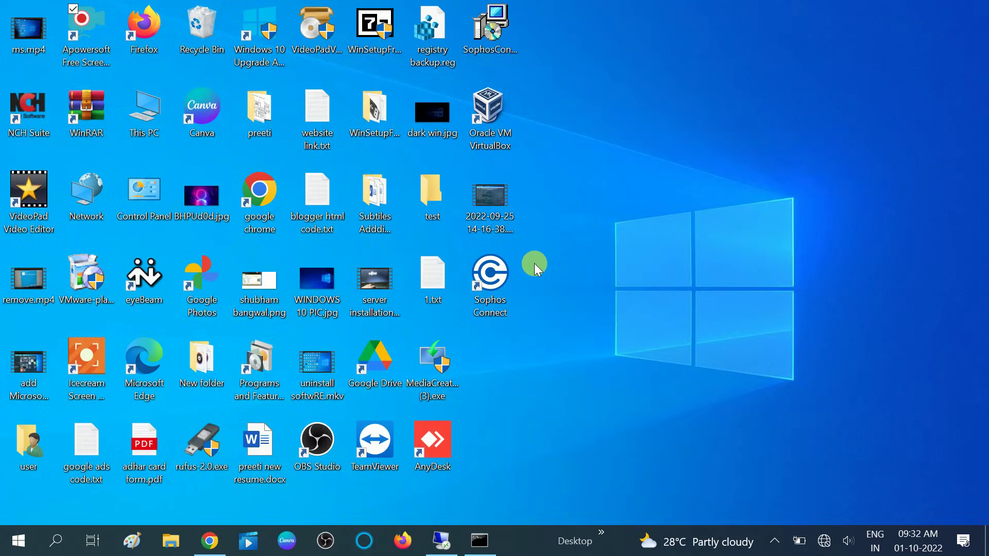
{"action": "left_click", "coordinate": [57, 541]}
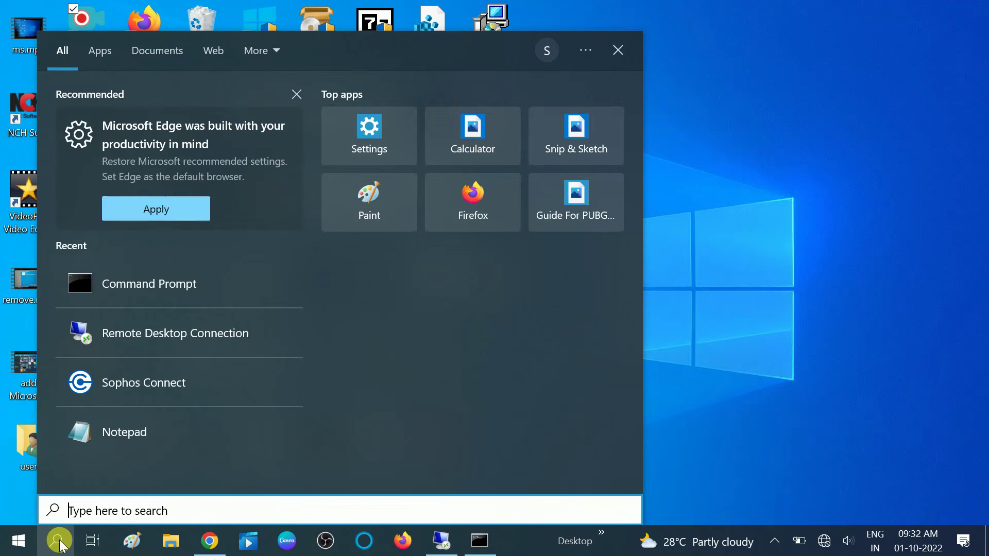
{"action": "type", "text": "seri"}
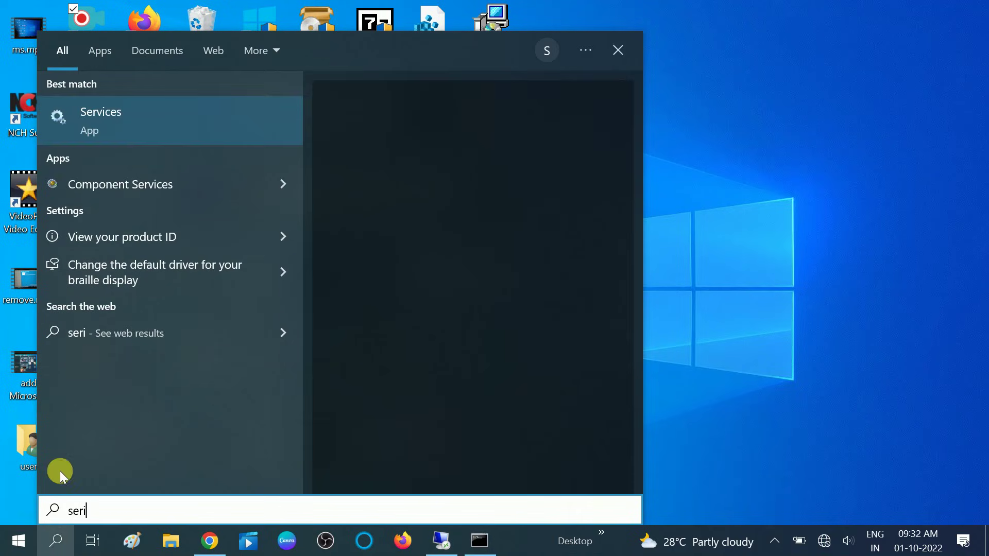
{"action": "left_click", "coordinate": [152, 122]}
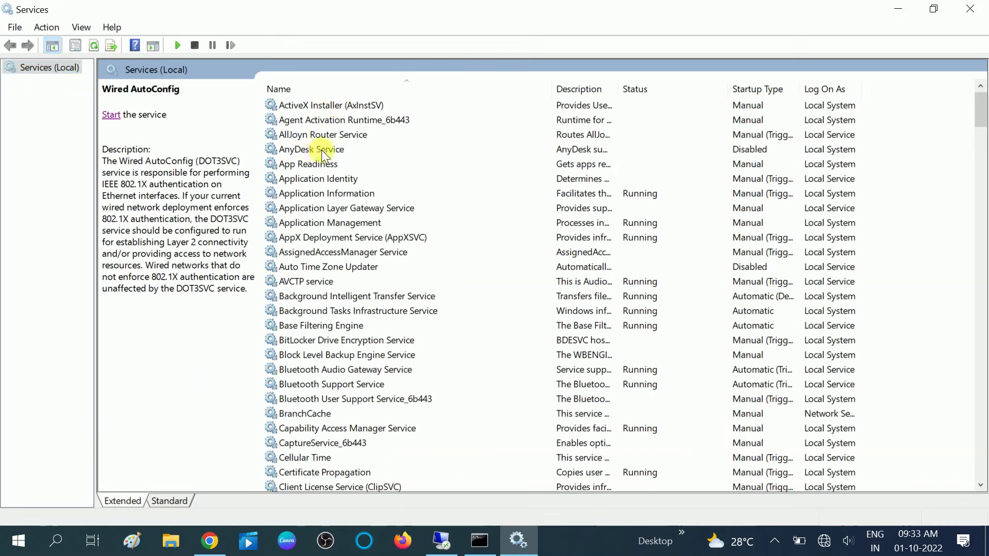
Jump down the services list with the W key to WLAN AutoConfig
{"action": "left_click", "coordinate": [322, 150]}
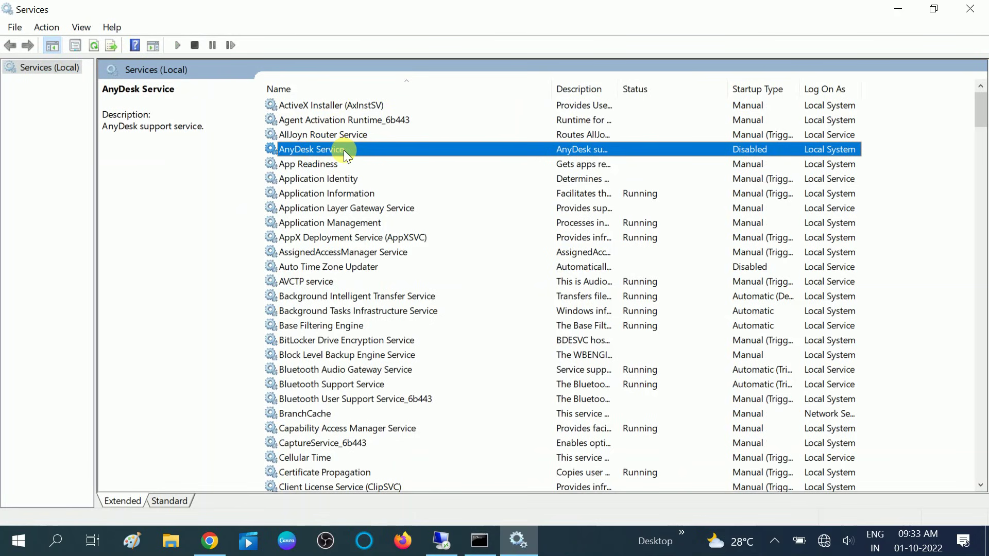
{"action": "key", "text": "w"}
{"action": "key", "text": "w"}
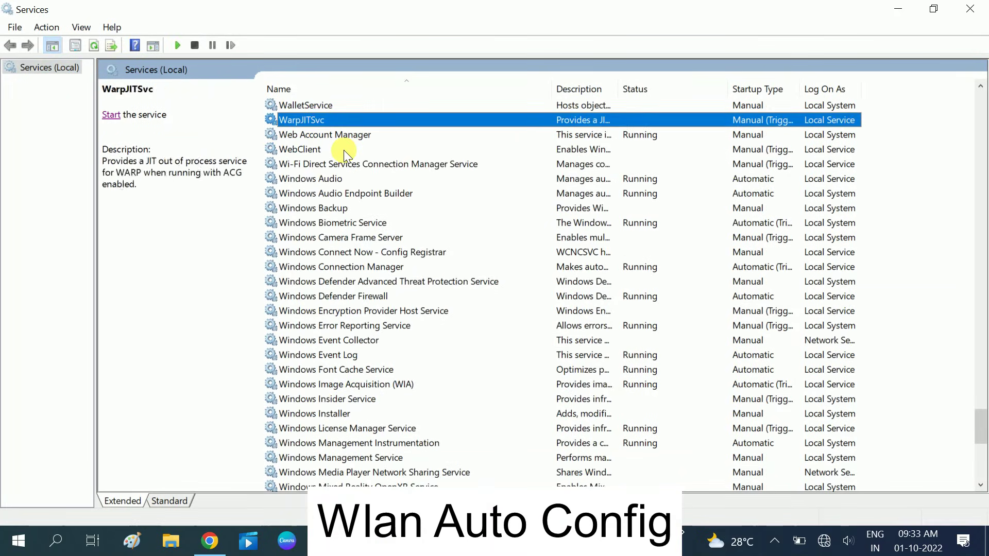
{"action": "key", "text": "w"}
{"action": "key", "text": "w"}
{"action": "key", "text": "w"}
{"action": "key", "text": "w"}
{"action": "key", "text": "w"}
{"action": "key", "text": "w"}
{"action": "key", "text": "w"}
{"action": "key", "text": "w"}
{"action": "key", "text": "w"}
{"action": "key", "text": "w"}
{"action": "key", "text": "w"}
{"action": "key", "text": "w"}
{"action": "key", "text": "w"}
{"action": "key", "text": "w"}
{"action": "key", "text": "w"}
{"action": "key", "text": "w"}
{"action": "key", "text": "w"}
{"action": "key", "text": "w"}
{"action": "key", "text": "w"}
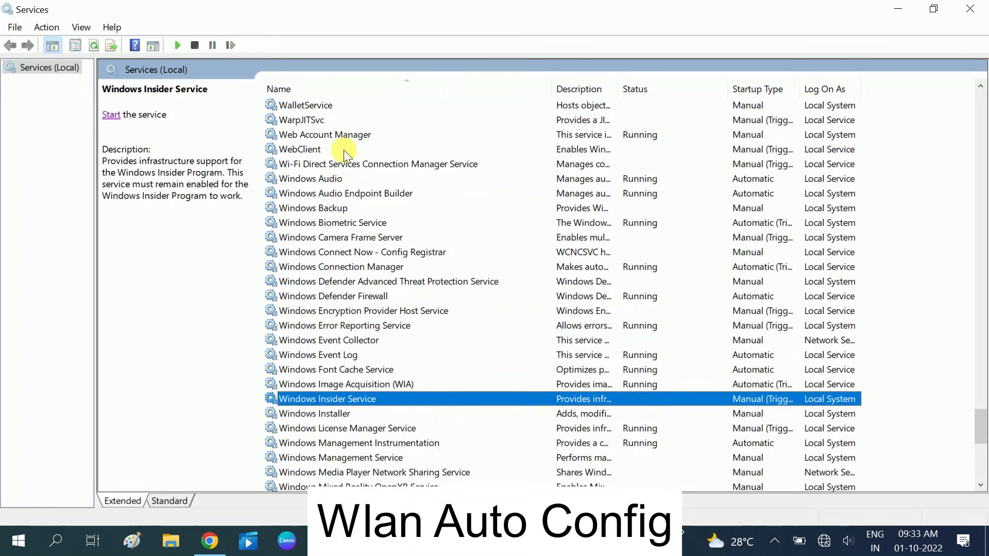
{"action": "key", "text": "w"}
{"action": "key", "text": "w"}
{"action": "key", "text": "w"}
{"action": "key", "text": "w"}
{"action": "key", "text": "w"}
{"action": "key", "text": "w"}
{"action": "key", "text": "w"}
{"action": "key", "text": "w"}
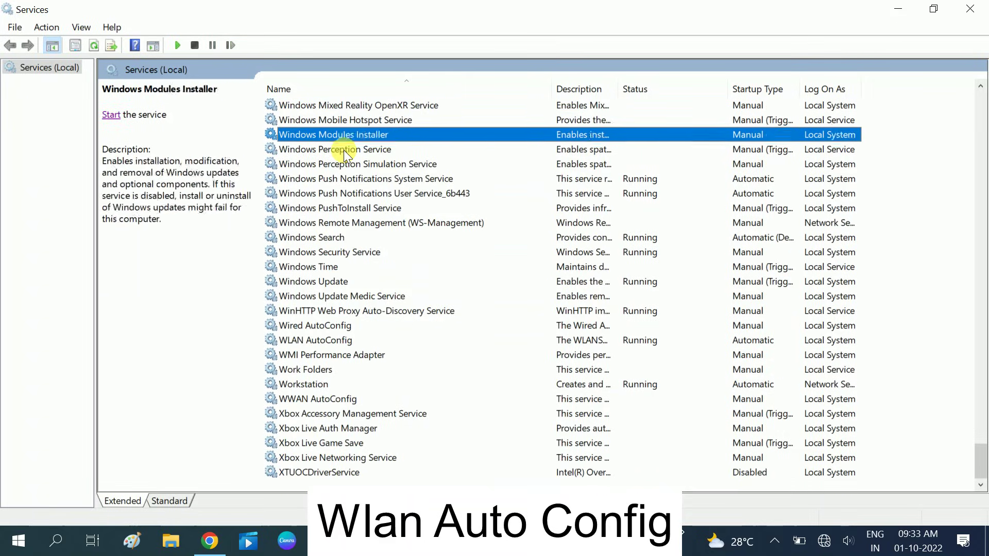
{"action": "key", "text": "w"}
{"action": "key", "text": "w"}
{"action": "key", "text": "w"}
{"action": "key", "text": "w"}
{"action": "key", "text": "w"}
{"action": "key", "text": "w"}
{"action": "key", "text": "w"}
{"action": "key", "text": "w"}
{"action": "key", "text": "w"}
{"action": "key", "text": "w"}
{"action": "key", "text": "w"}
{"action": "key", "text": "w"}
{"action": "key", "text": "w"}
{"action": "key", "text": "w"}
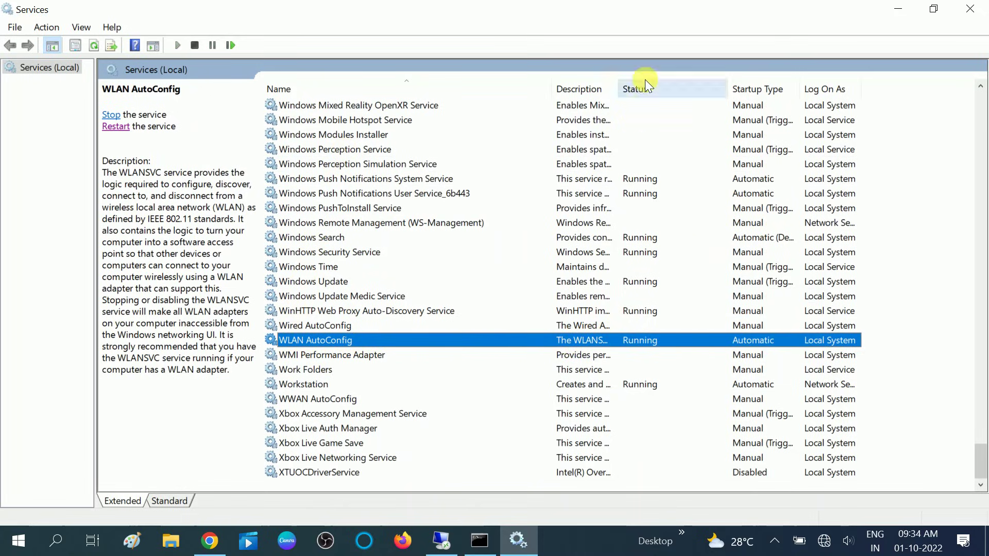
Set WLAN AutoConfig to Automatic startup, restart it with Stop and Start, and apply
{"action": "right_click", "coordinate": [520, 337]}
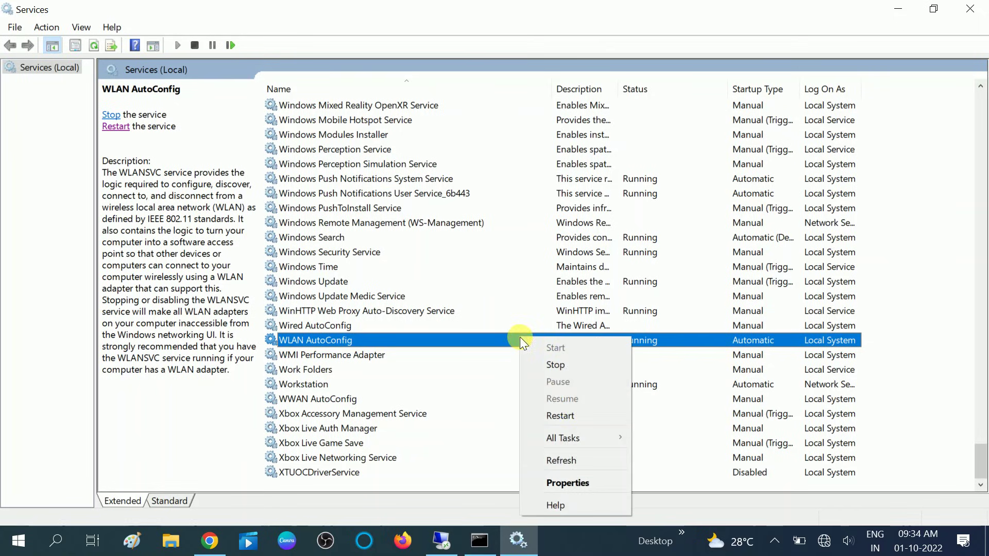
{"action": "left_click", "coordinate": [565, 484]}
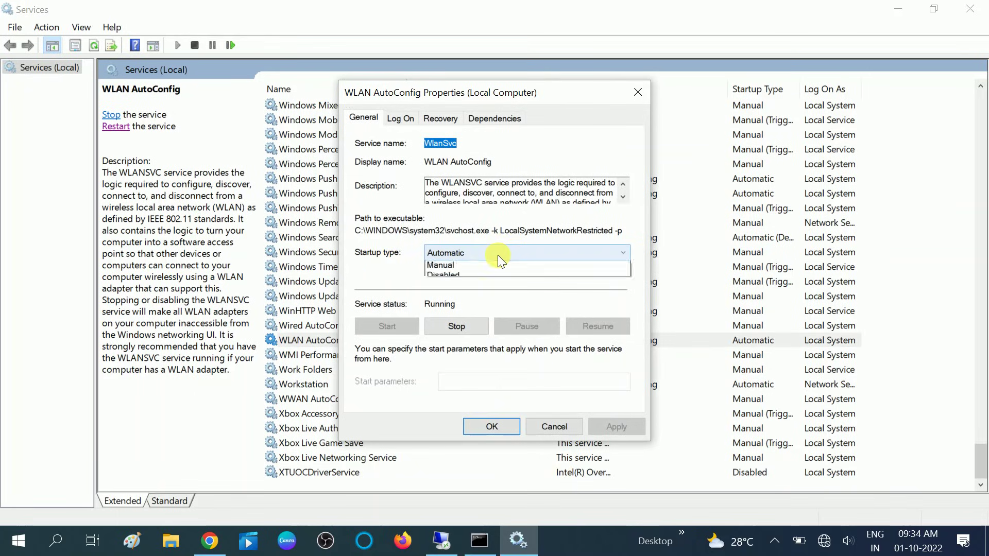
{"action": "left_click", "coordinate": [497, 254]}
{"action": "left_click", "coordinate": [470, 277]}
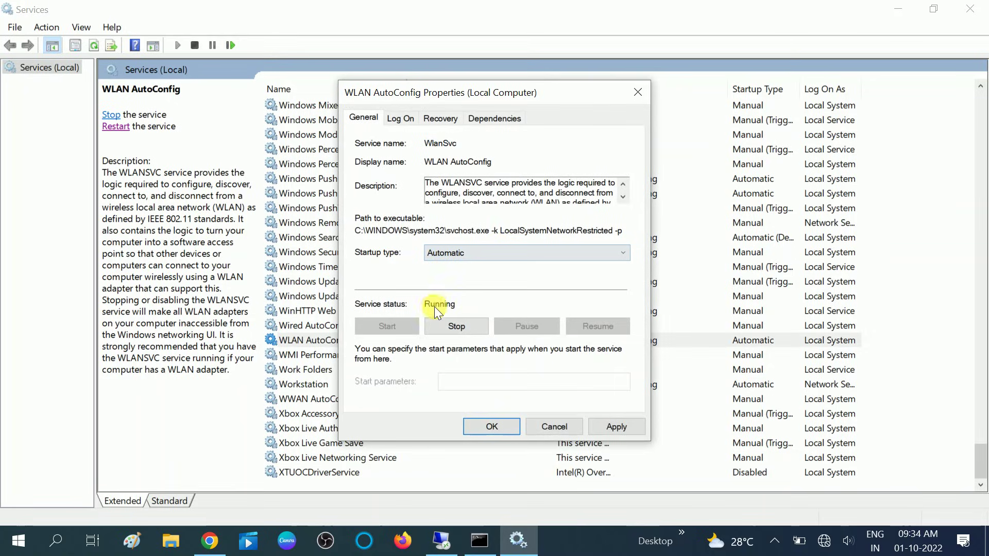
{"action": "left_click", "coordinate": [465, 329]}
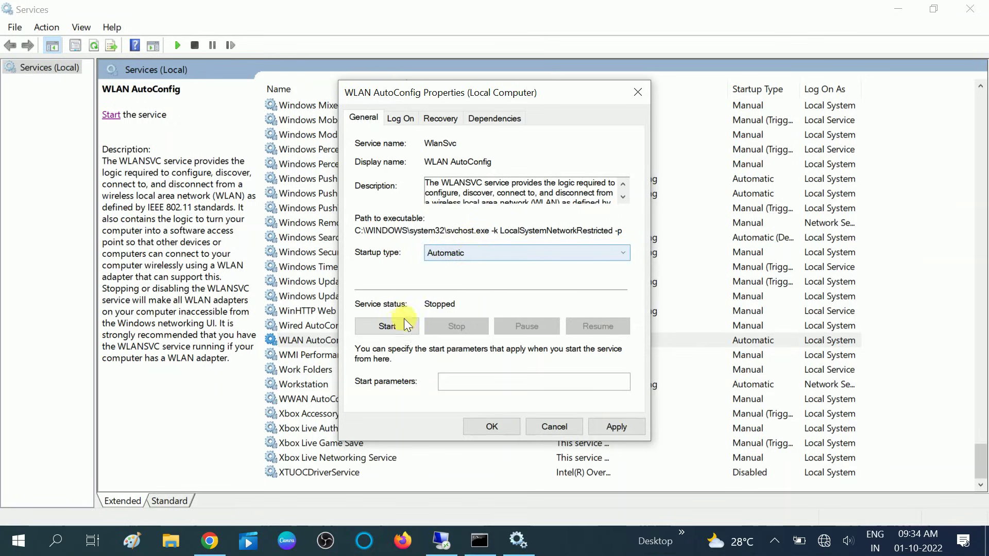
{"action": "left_click", "coordinate": [388, 326]}
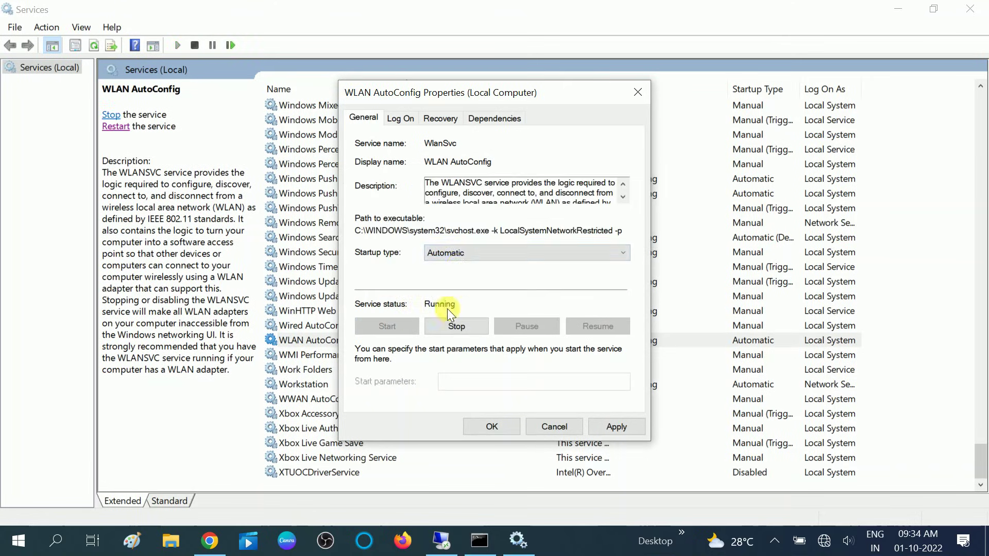
{"action": "left_click", "coordinate": [620, 425]}
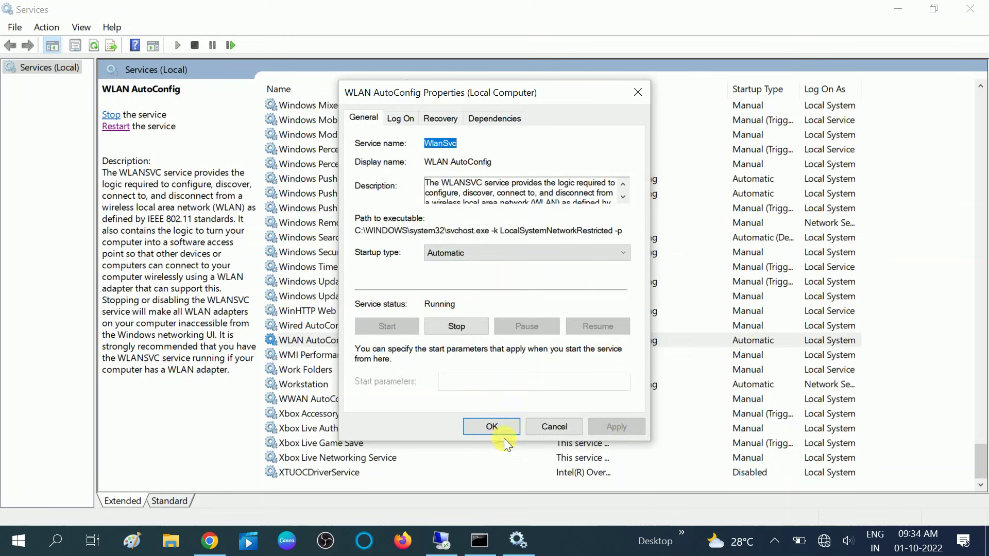
{"action": "left_click", "coordinate": [492, 427]}
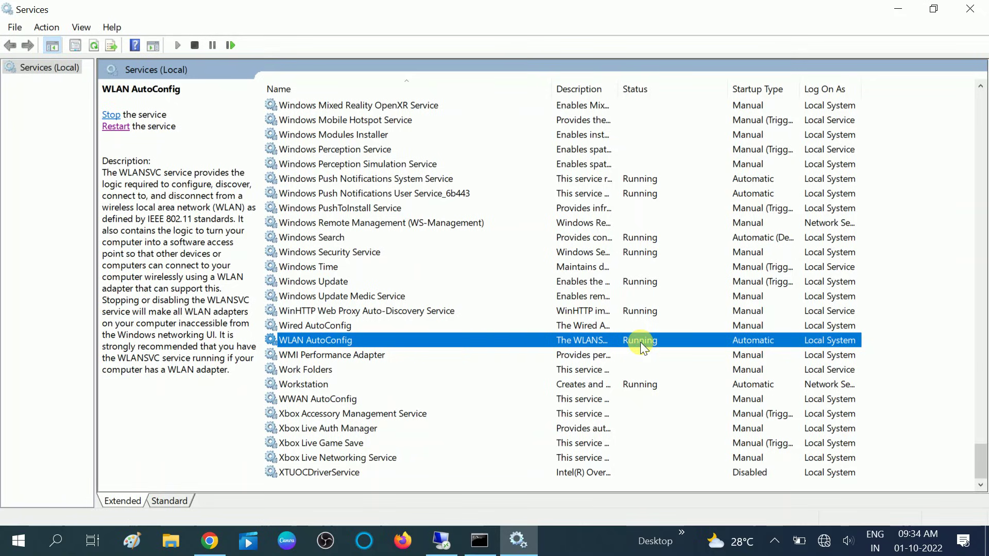
Set Wired AutoConfig to Automatic startup, start the service, and apply the change
{"action": "left_click", "coordinate": [340, 325]}
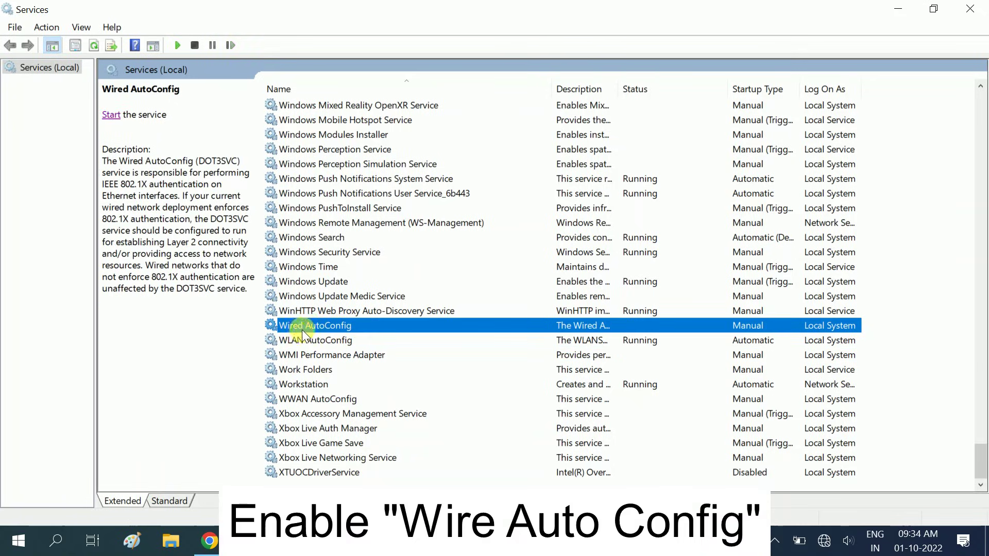
{"action": "double_click", "coordinate": [530, 329]}
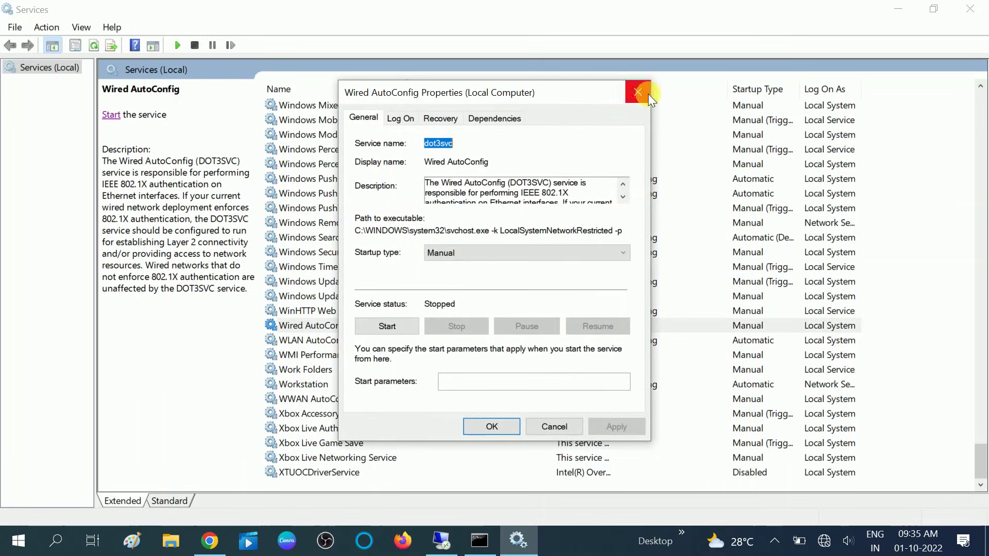
{"action": "left_click", "coordinate": [472, 253]}
{"action": "left_click", "coordinate": [465, 282]}
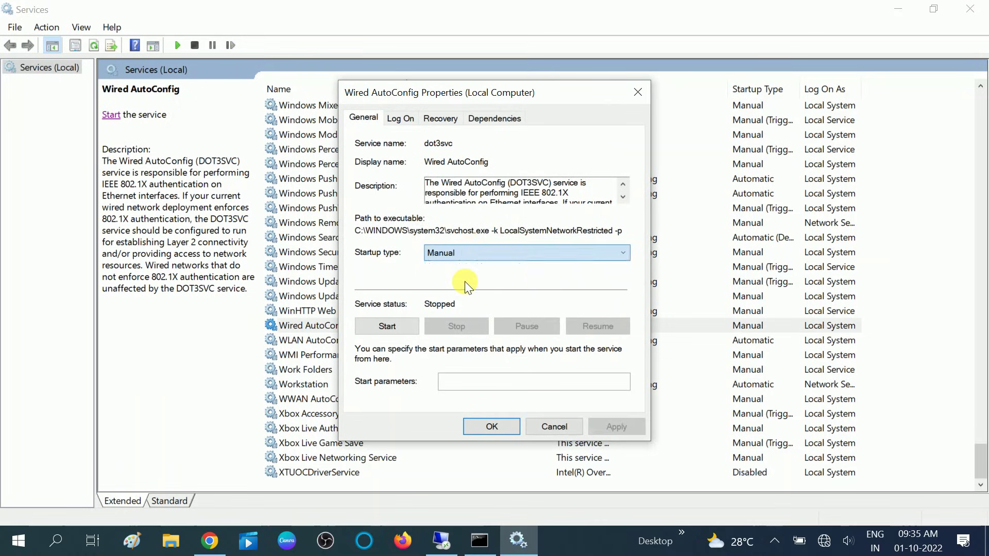
{"action": "left_click", "coordinate": [465, 256]}
{"action": "left_click", "coordinate": [461, 277]}
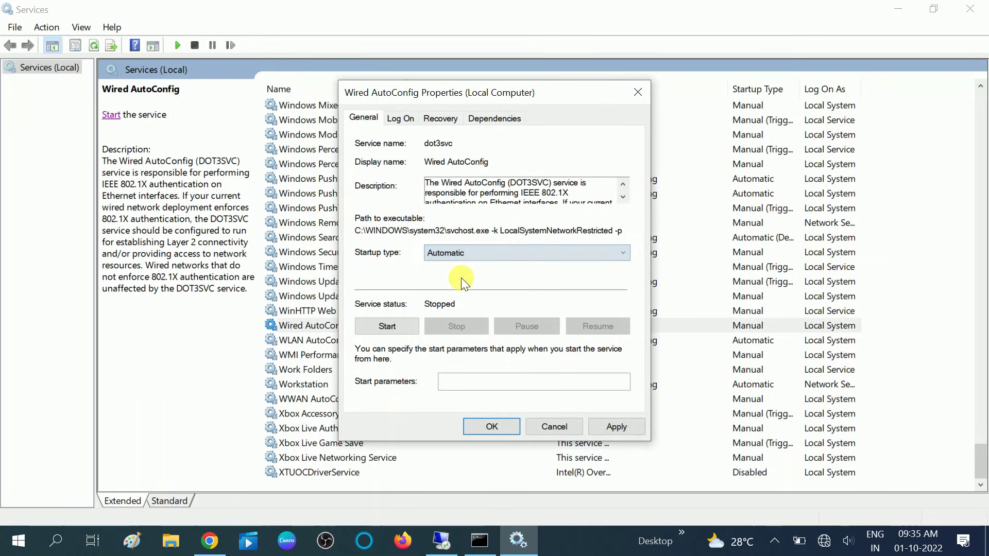
{"action": "left_click", "coordinate": [387, 329]}
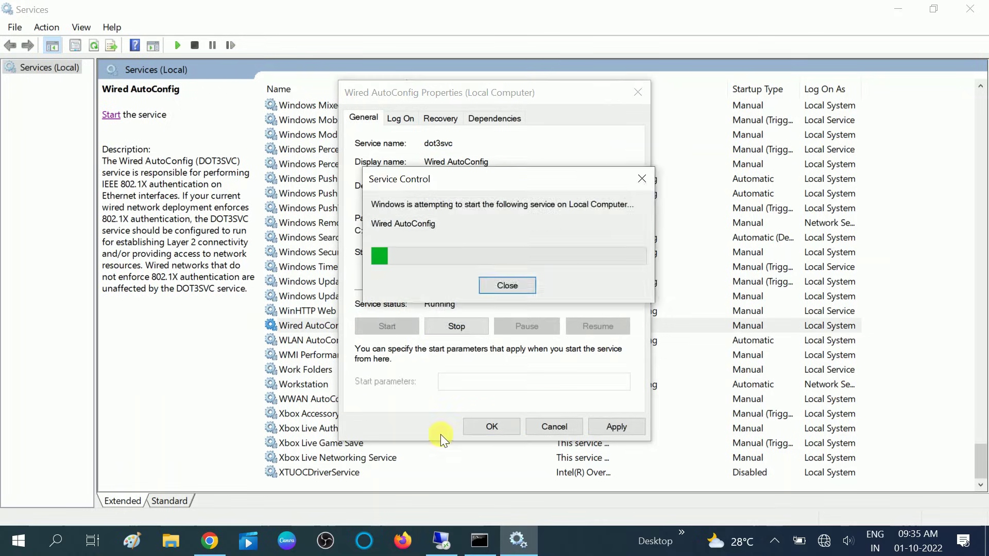
{"action": "left_click", "coordinate": [599, 426]}
{"action": "left_click", "coordinate": [492, 427]}
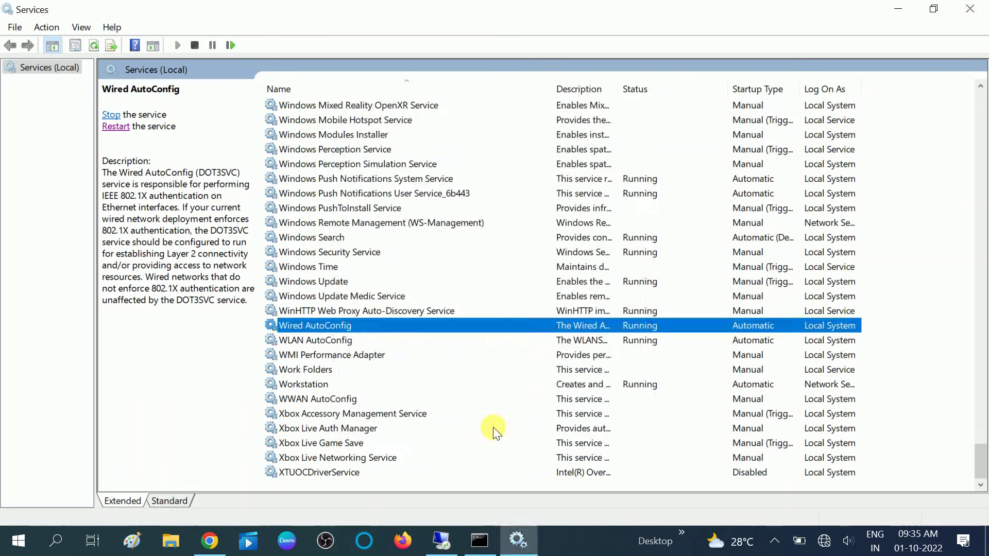
Compare the WLAN AutoConfig and Wired AutoConfig service descriptions
{"action": "left_click", "coordinate": [354, 340]}
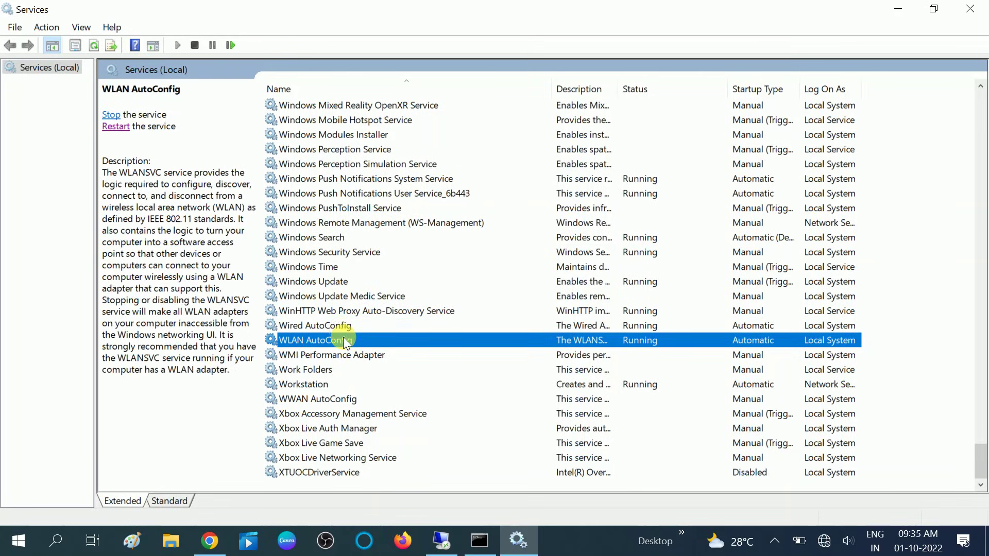
{"action": "left_click", "coordinate": [341, 326]}
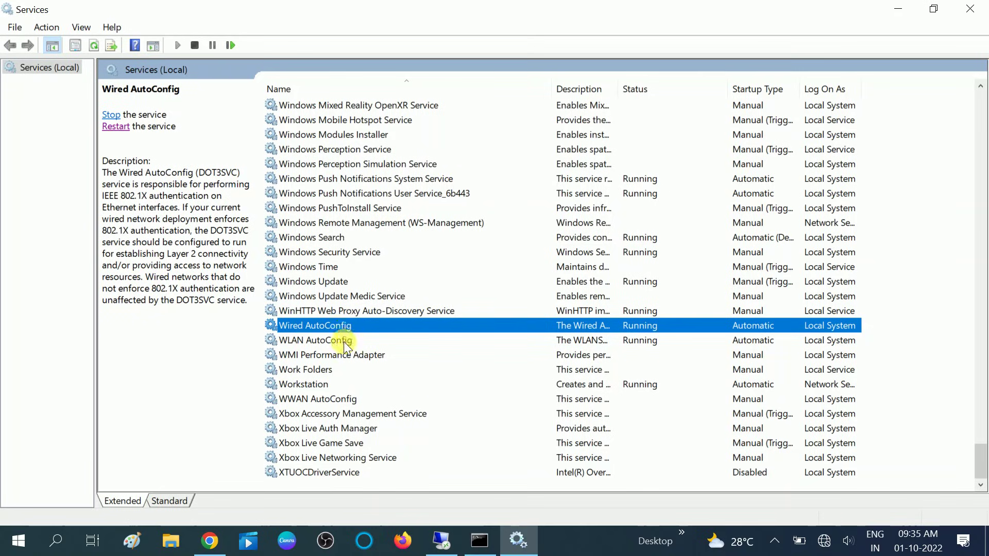
{"action": "left_click", "coordinate": [338, 341]}
{"action": "left_click", "coordinate": [339, 329]}
{"action": "left_click", "coordinate": [320, 343]}
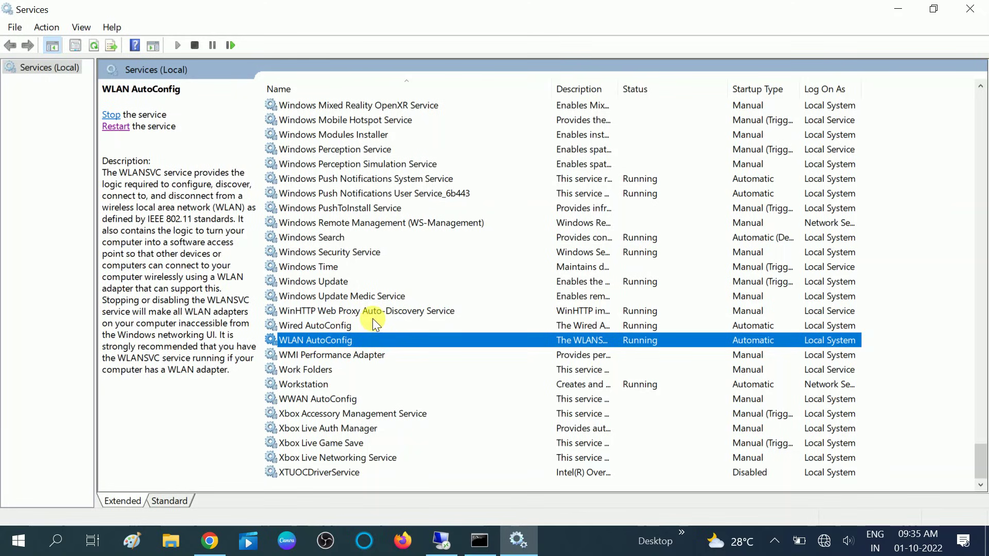
{"action": "left_click", "coordinate": [330, 330]}
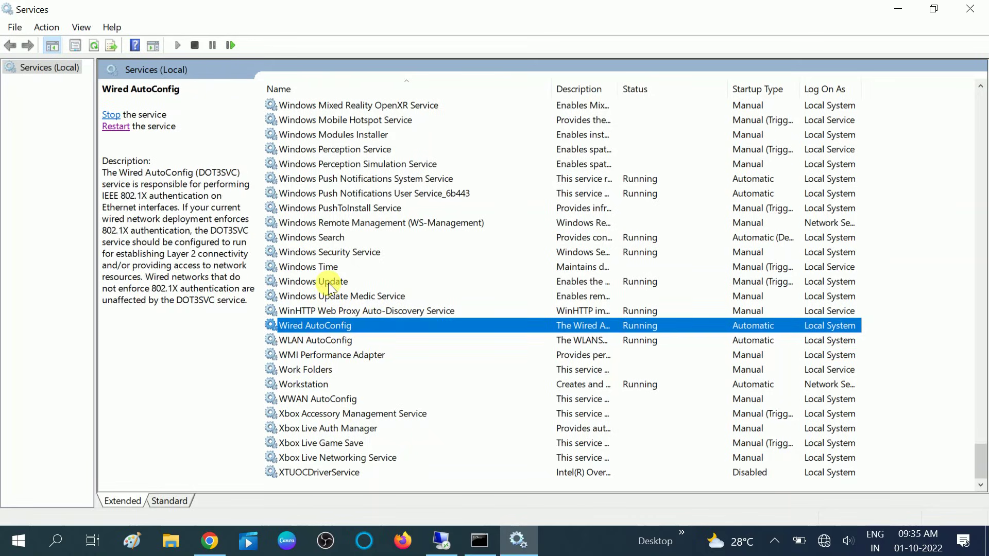
Find DHCP Client, keep its startup type at Automatic, and apply the settings
{"action": "left_click", "coordinate": [329, 283]}
{"action": "key", "text": "d"}
{"action": "key", "text": "Down"}
{"action": "key", "text": "Down"}
{"action": "key", "text": "Down"}
{"action": "key", "text": "Down"}
{"action": "key", "text": "Down"}
{"action": "key", "text": "Down"}
{"action": "key", "text": "Down"}
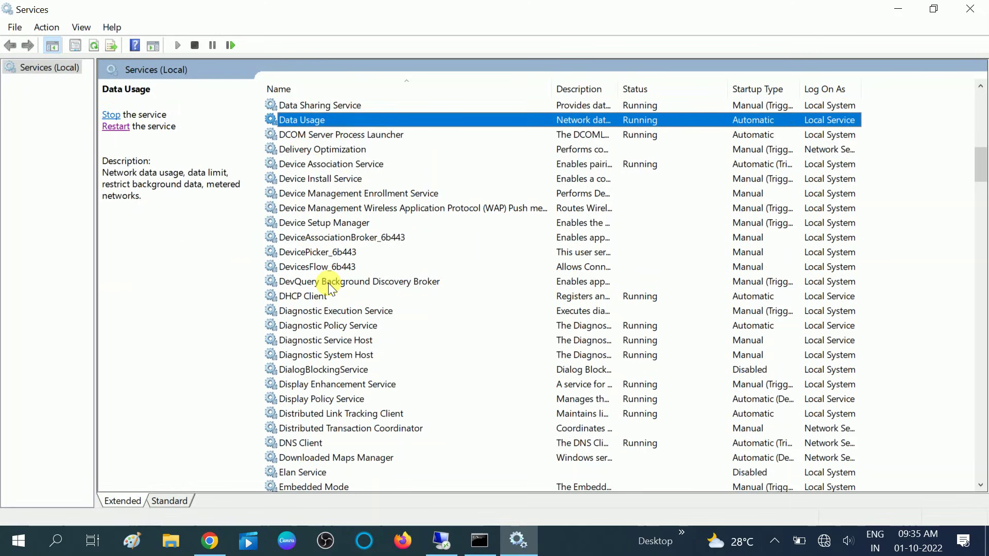
{"action": "key", "text": "Down"}
{"action": "key", "text": "Down"}
{"action": "key", "text": "Down"}
{"action": "key", "text": "Down"}
{"action": "key", "text": "Down"}
{"action": "key", "text": "Down"}
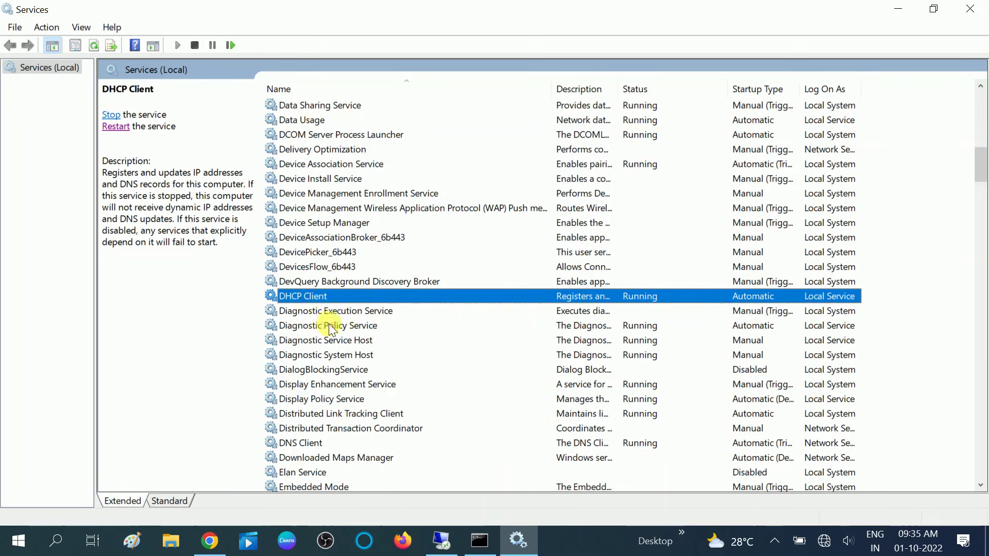
{"action": "double_click", "coordinate": [519, 295]}
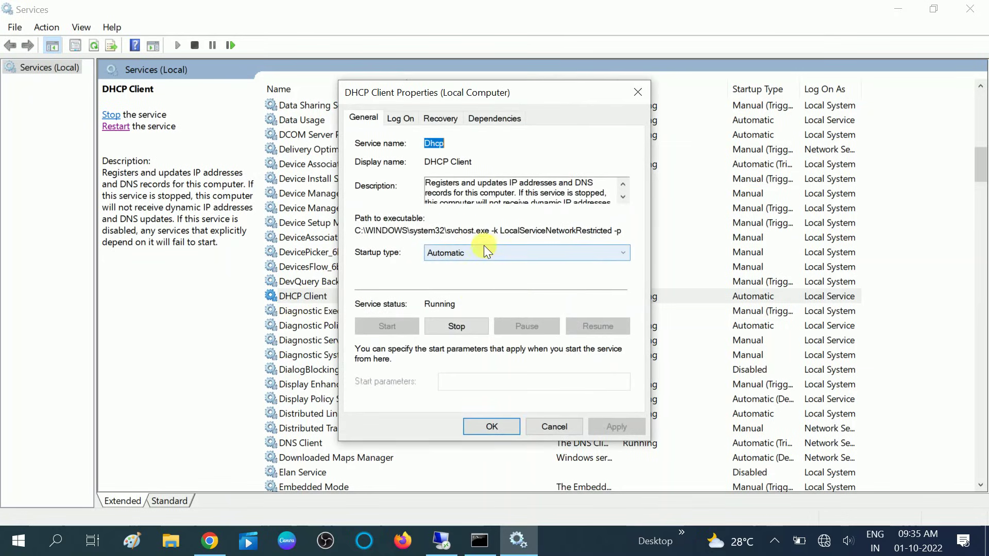
{"action": "left_click", "coordinate": [467, 250]}
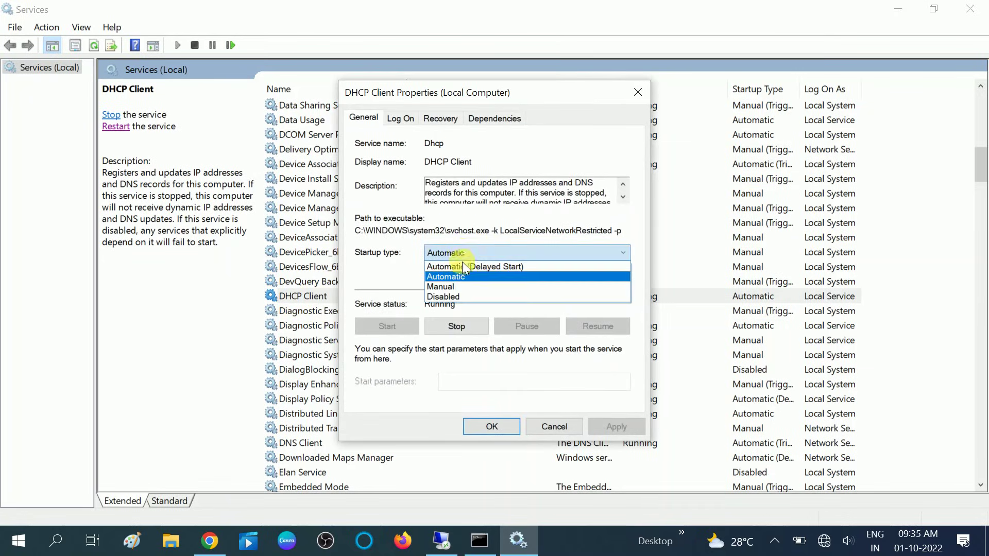
{"action": "left_click", "coordinate": [455, 273]}
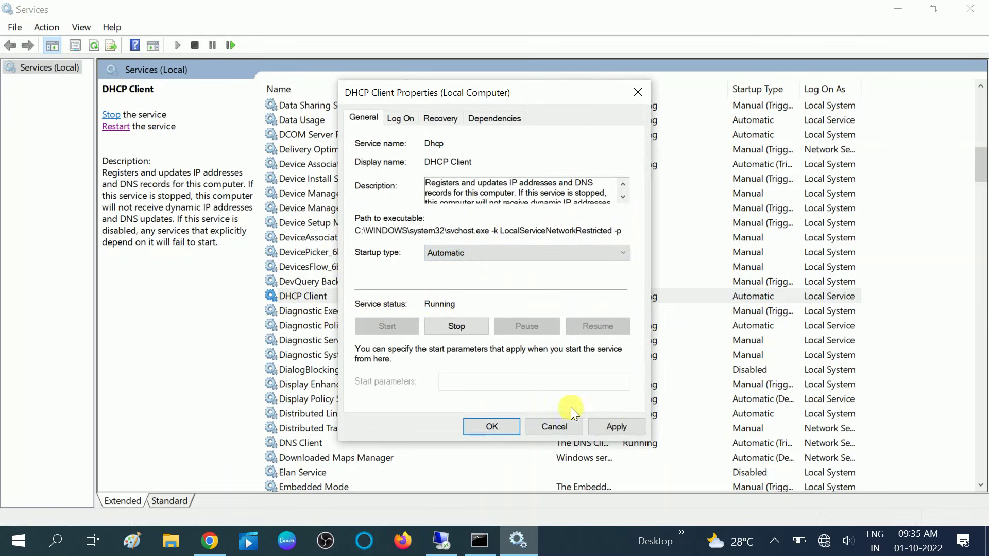
{"action": "left_click", "coordinate": [621, 430]}
{"action": "left_click", "coordinate": [492, 426]}
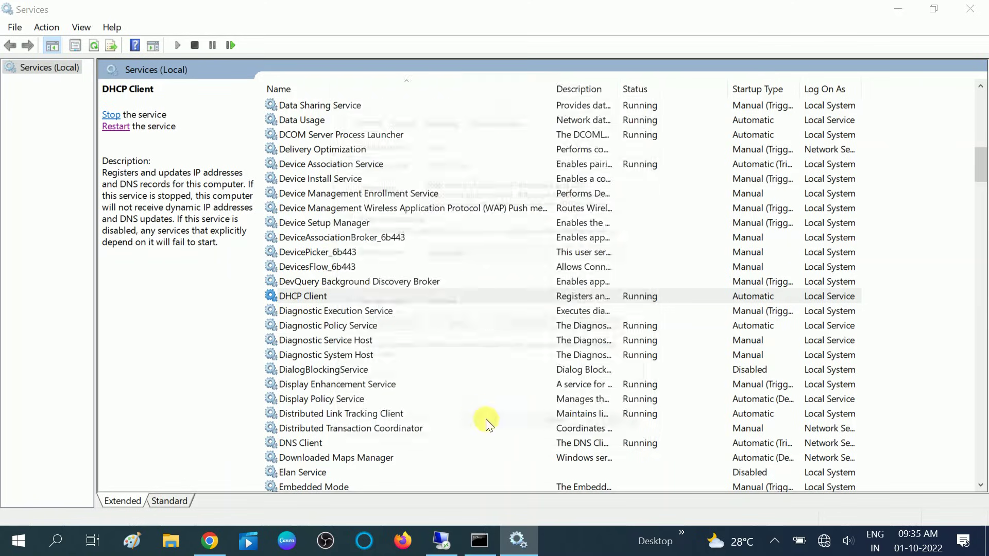
Open the DNS Client properties to confirm it is running, then close them
{"action": "scroll", "coordinate": [363, 335], "scroll_direction": "down", "scroll_amount": 2}
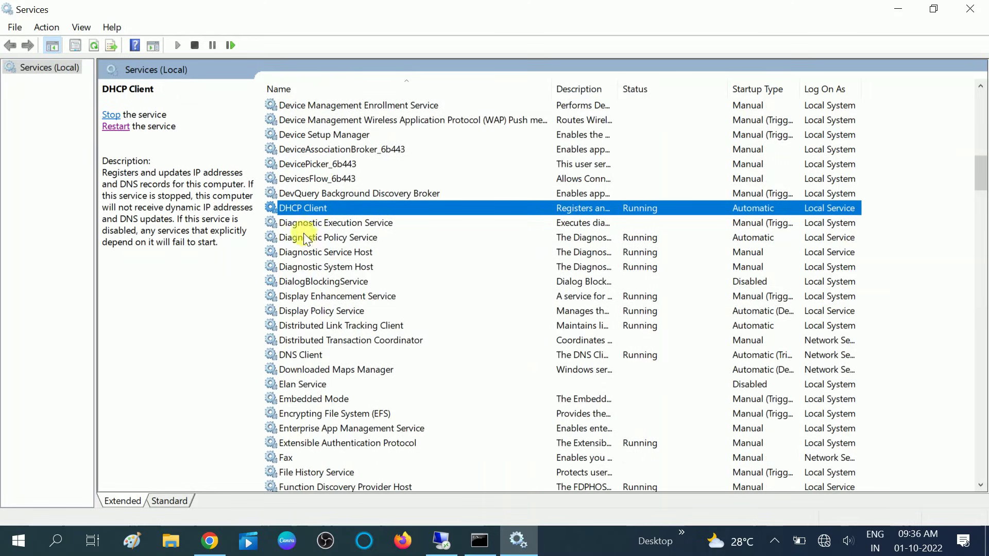
{"action": "left_click", "coordinate": [306, 354]}
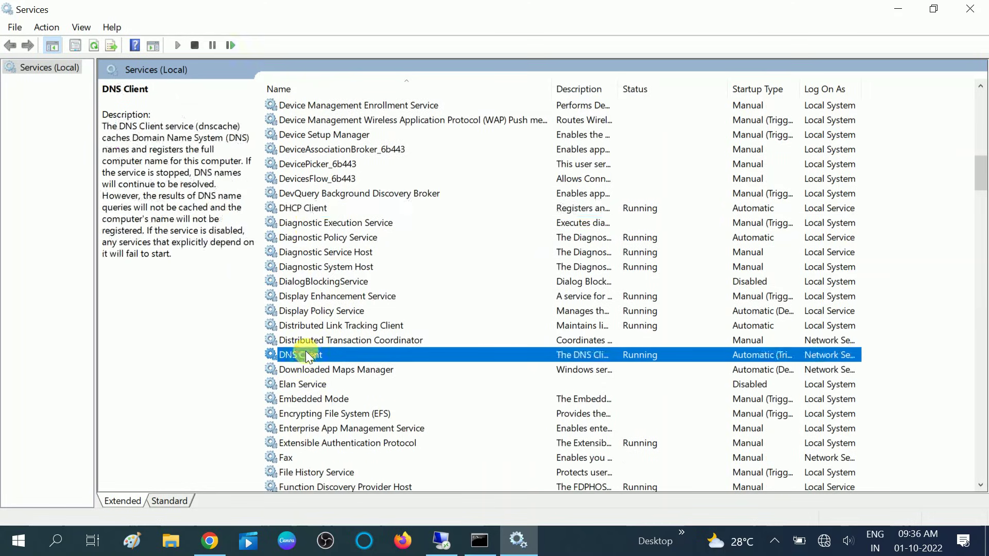
{"action": "double_click", "coordinate": [395, 357]}
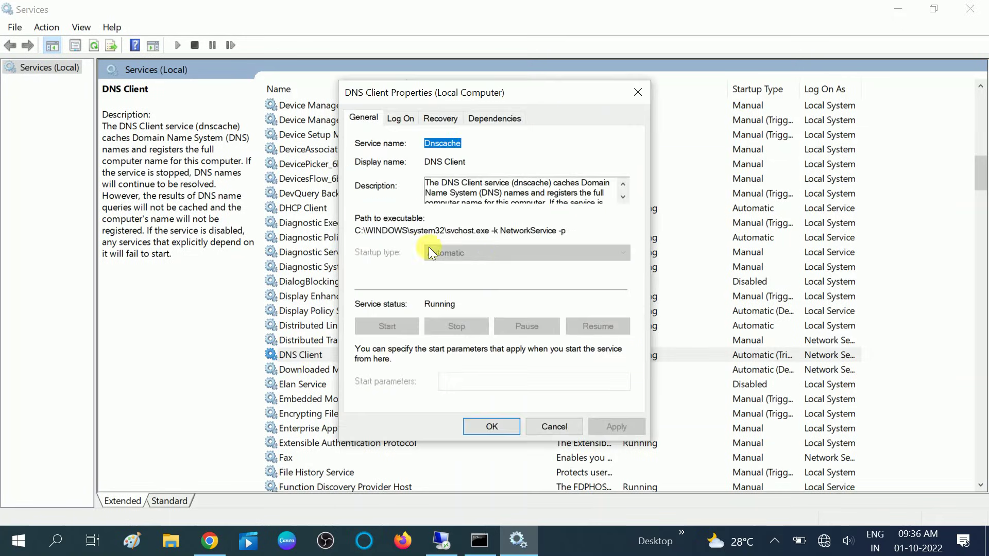
{"action": "left_click", "coordinate": [637, 93]}
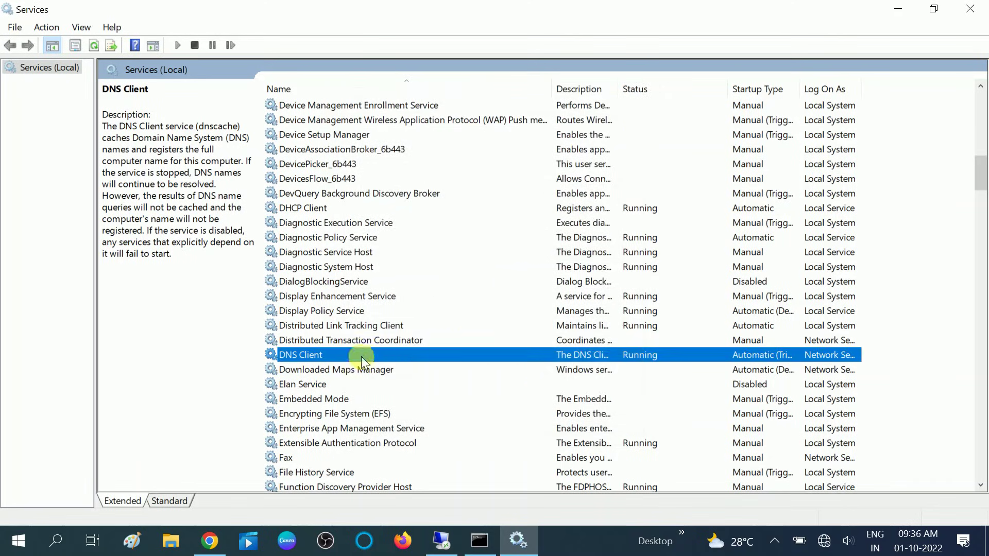
{"action": "left_click", "coordinate": [345, 368]}
{"action": "left_click", "coordinate": [342, 355]}
Refresh the desktop and recheck the Wi-Fi list, where MBA VPN still shows No Internet
{"action": "scroll", "coordinate": [405, 336], "scroll_direction": "down", "scroll_amount": 3}
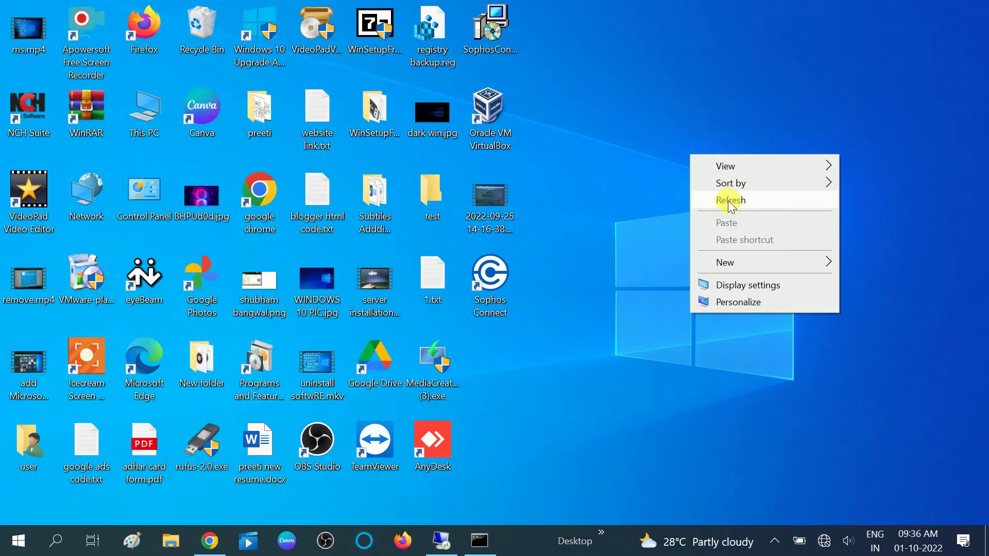
{"action": "left_click", "coordinate": [728, 200]}
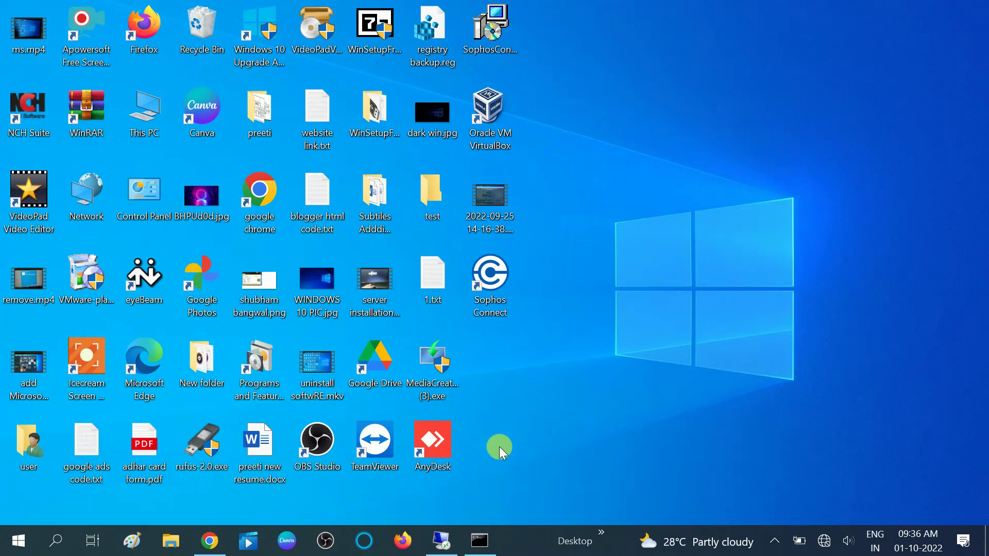
{"action": "right_click", "coordinate": [550, 358]}
{"action": "left_click", "coordinate": [589, 404]}
{"action": "left_click", "coordinate": [824, 541]}
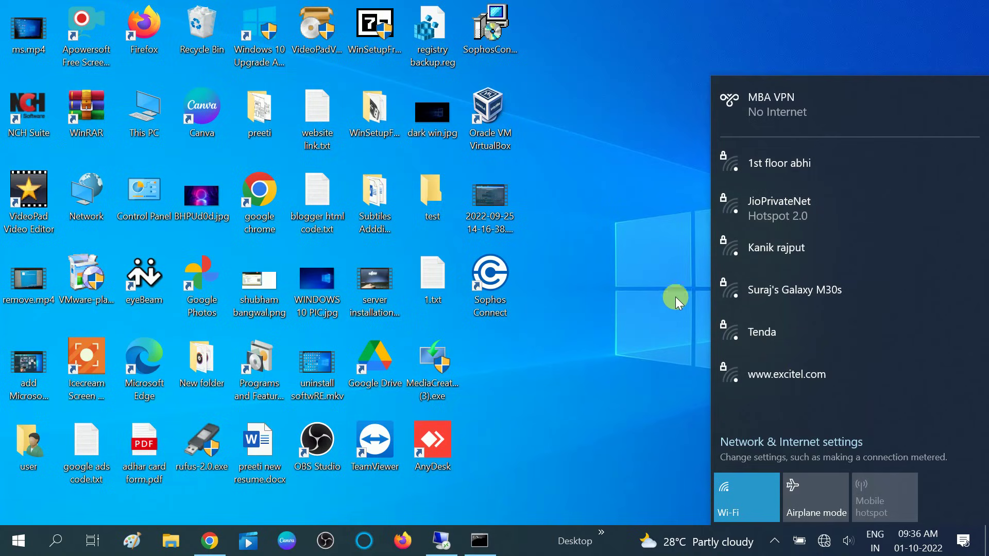
{"action": "left_click", "coordinate": [823, 539]}
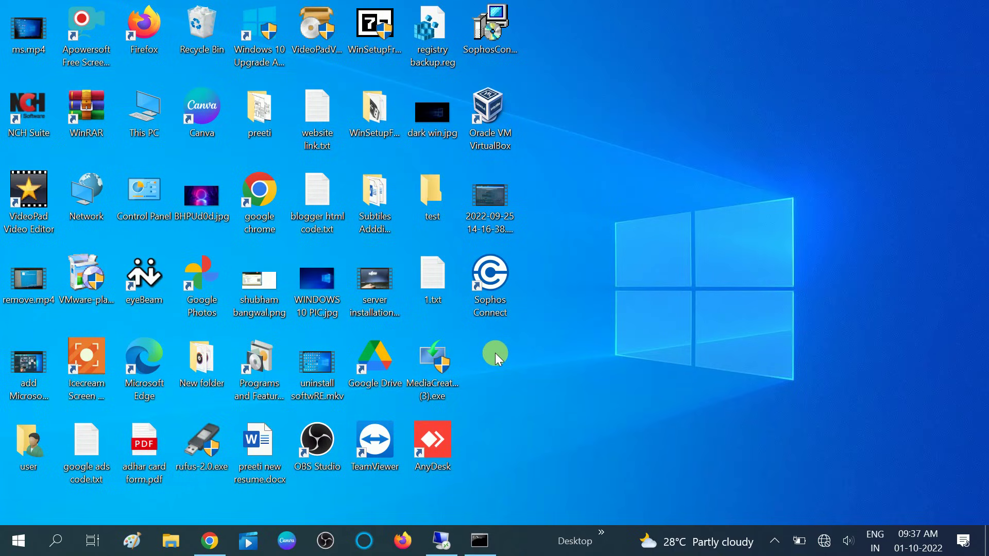
Launch Device Manager via devmgmt.msc, maximize it, and expand Network adapters
{"action": "key", "text": "super+r"}
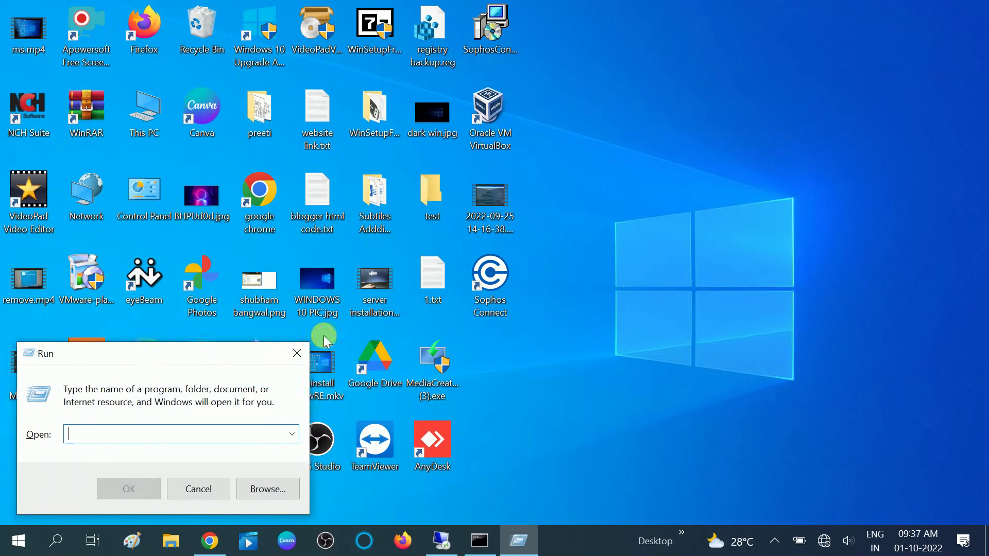
{"action": "type", "text": "de"}
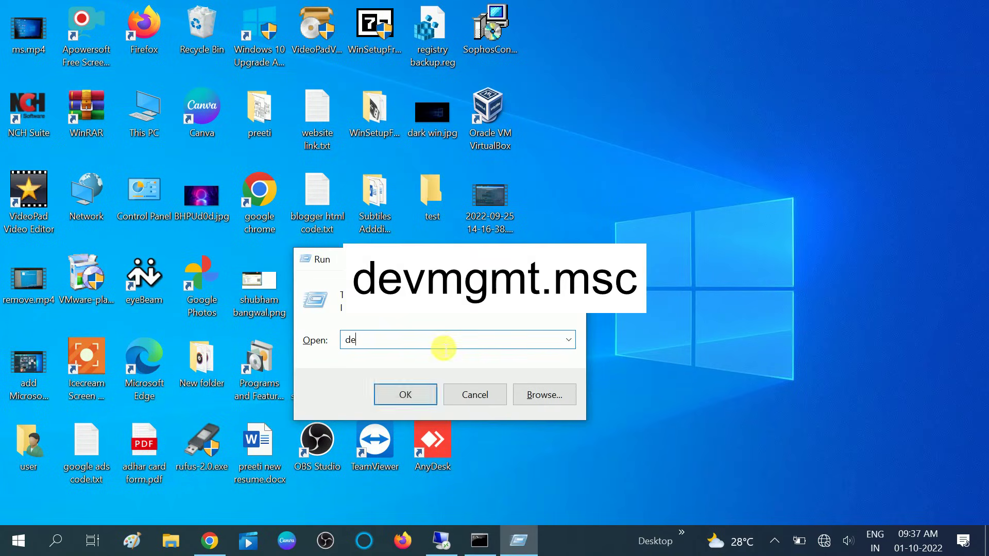
{"action": "type", "text": "vmg"}
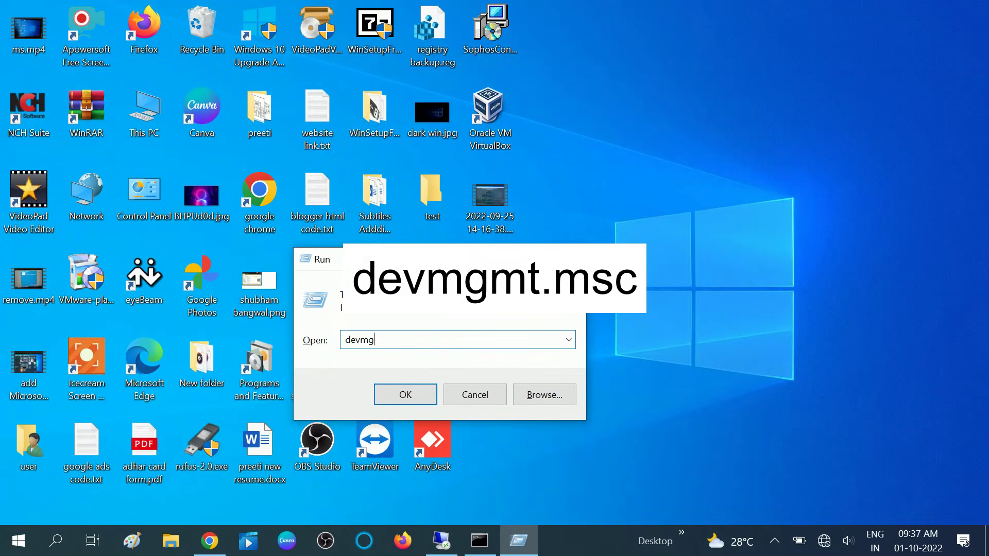
{"action": "type", "text": "mt.msc"}
{"action": "left_click", "coordinate": [412, 397]}
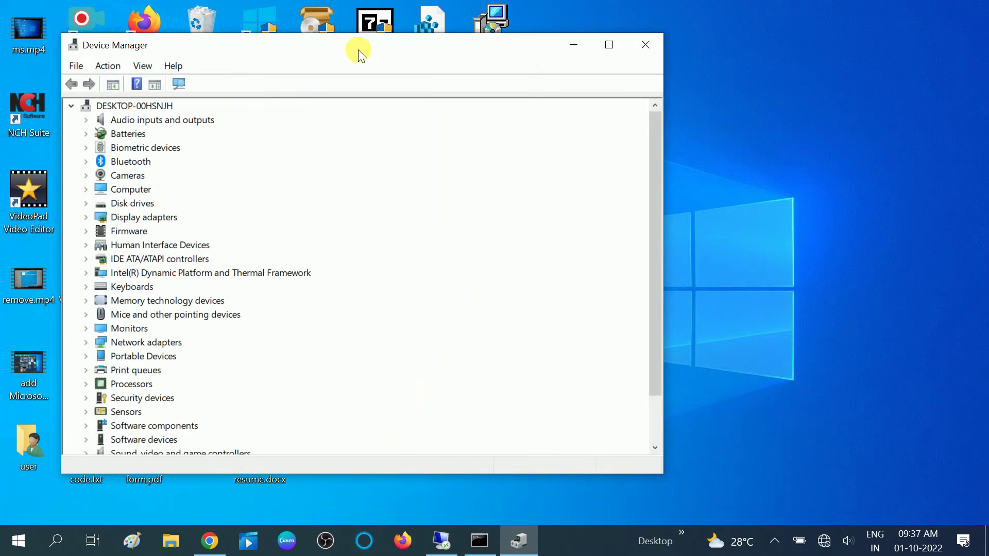
{"action": "left_click_drag", "start_coordinate": [339, 42], "coordinate": [488, 26]}
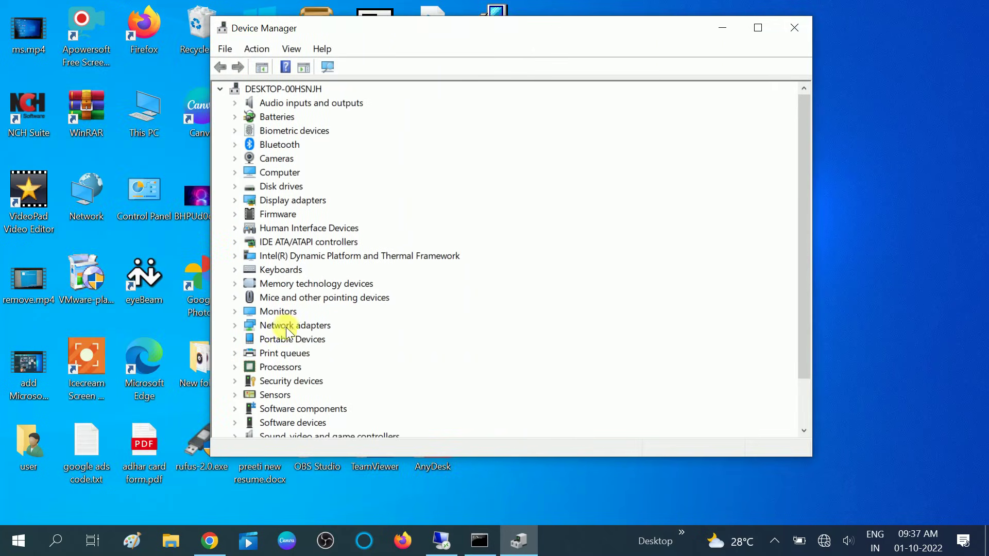
{"action": "left_click", "coordinate": [236, 325]}
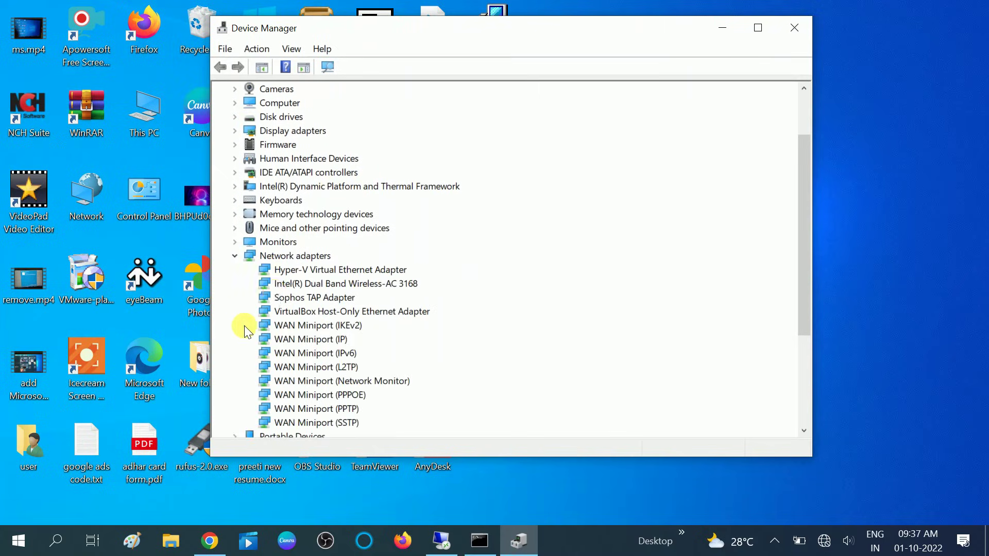
{"action": "left_click", "coordinate": [758, 28]}
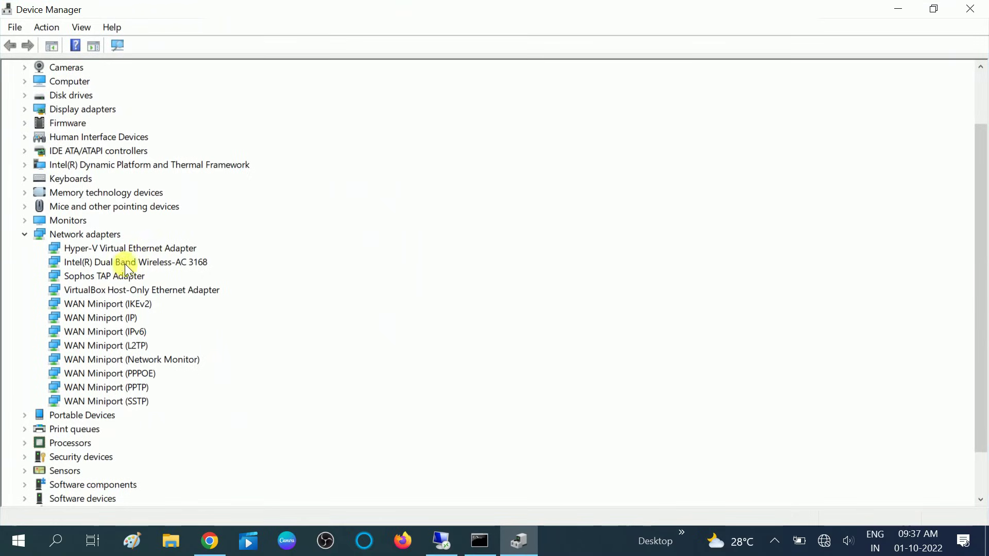
Select the Intel(R) Dual Band Wireless-AC 3168 adapter and view the Wi-Fi network list
{"action": "left_click", "coordinate": [126, 264]}
{"action": "left_click", "coordinate": [133, 249]}
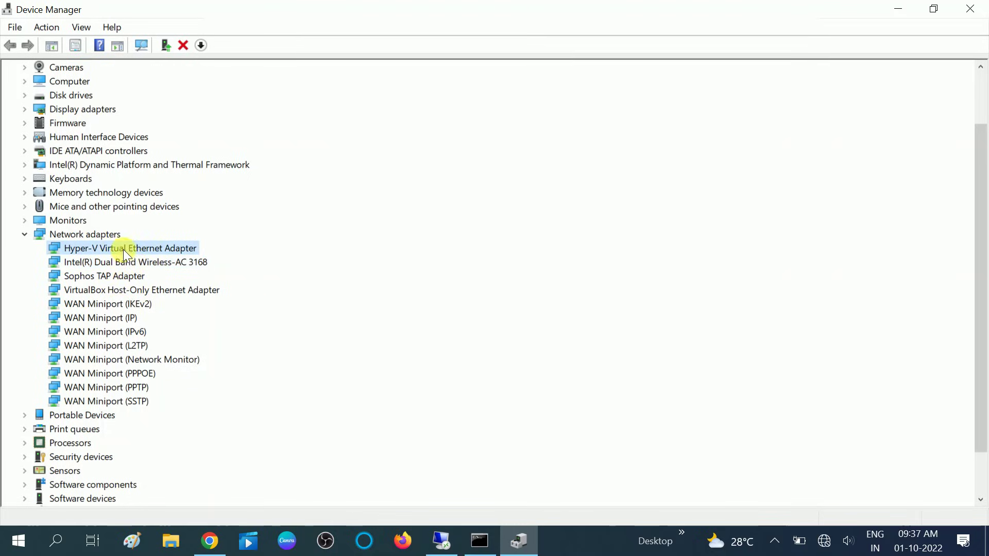
{"action": "left_click", "coordinate": [136, 260]}
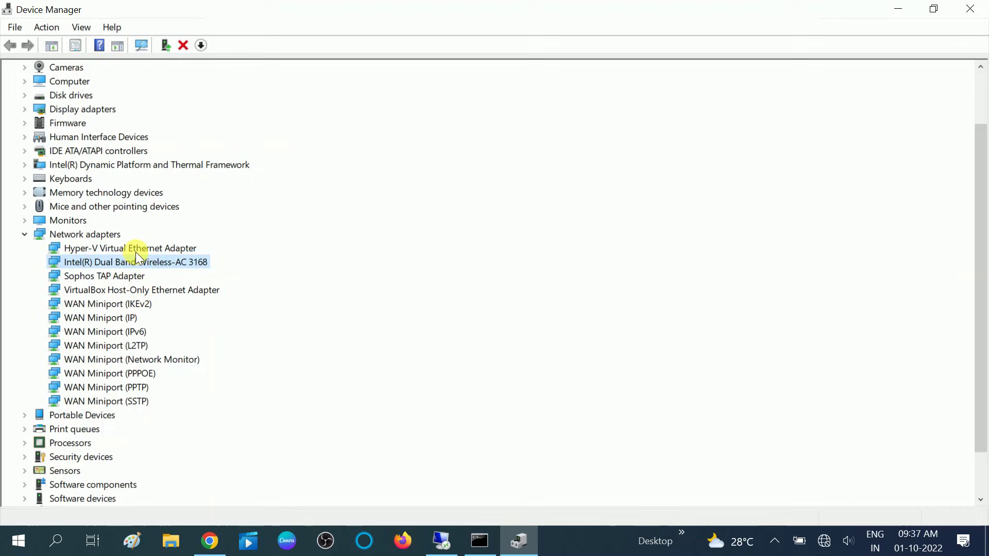
{"action": "left_click", "coordinate": [826, 540]}
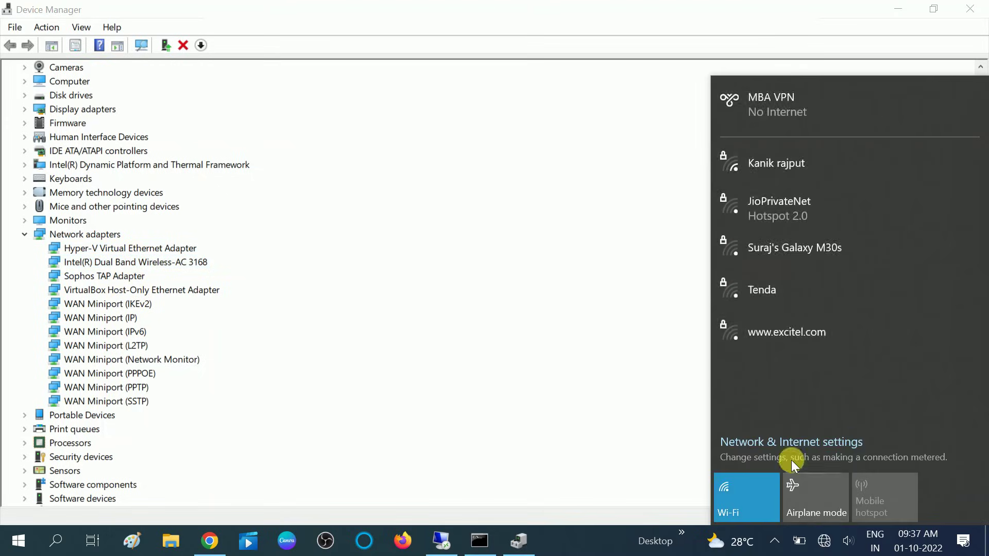
Open Network Connections from Network & Internet settings, showing Wi-Fi not connected and Ethernet unplugged
{"action": "left_click", "coordinate": [834, 444]}
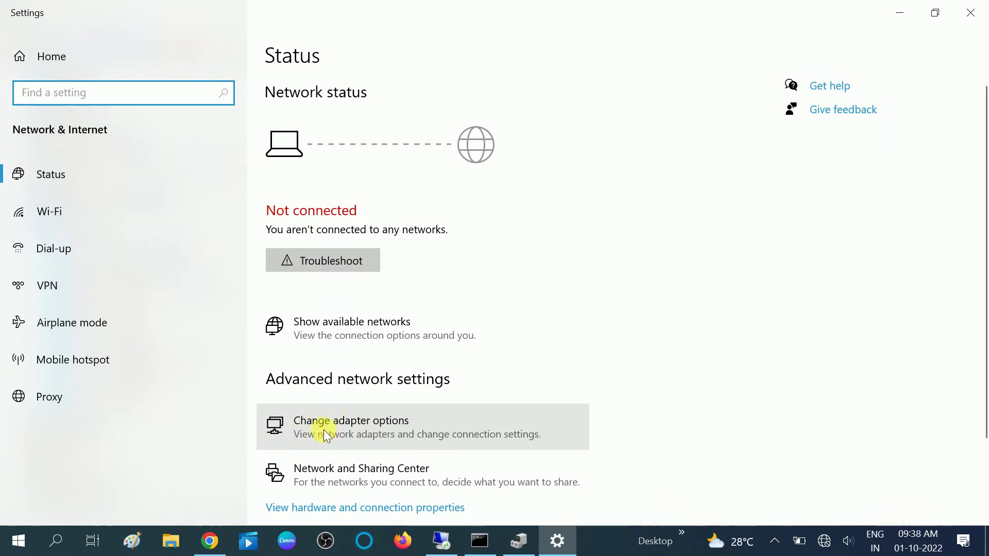
{"action": "left_click", "coordinate": [384, 428]}
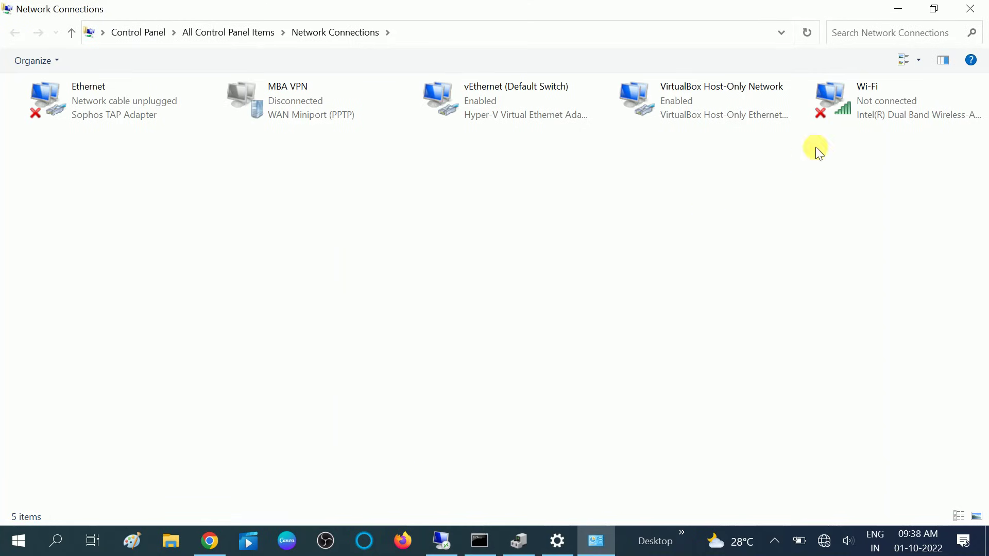
Arrange Network Connections and Device Manager as smaller windows side by side
{"action": "left_click", "coordinate": [884, 97]}
{"action": "left_click", "coordinate": [934, 9]}
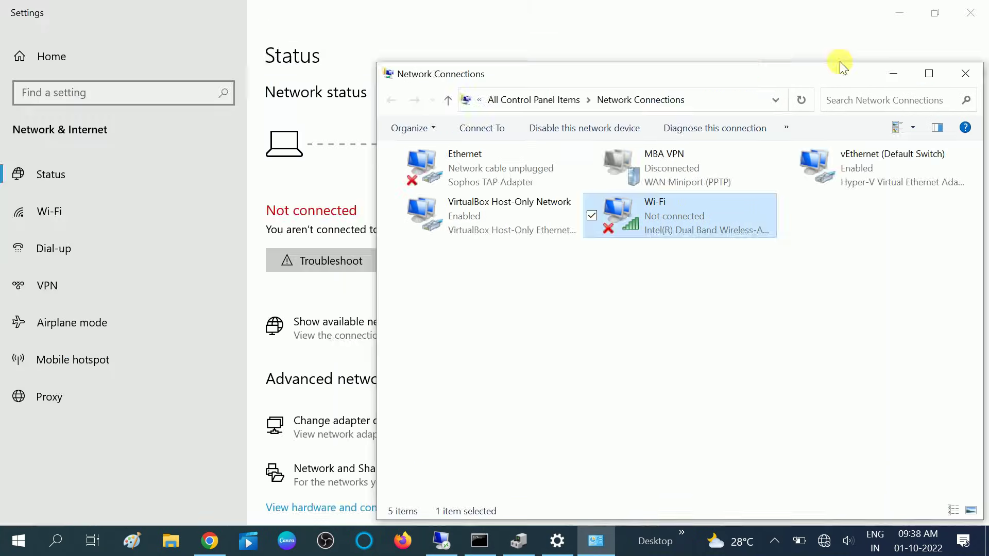
{"action": "left_click_drag", "start_coordinate": [739, 73], "coordinate": [797, 51]}
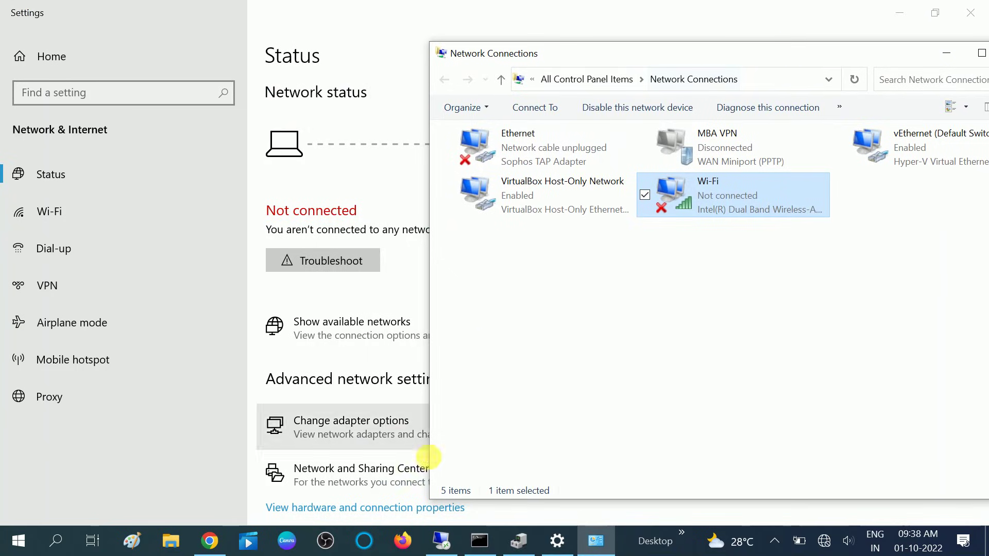
{"action": "left_click", "coordinate": [519, 541]}
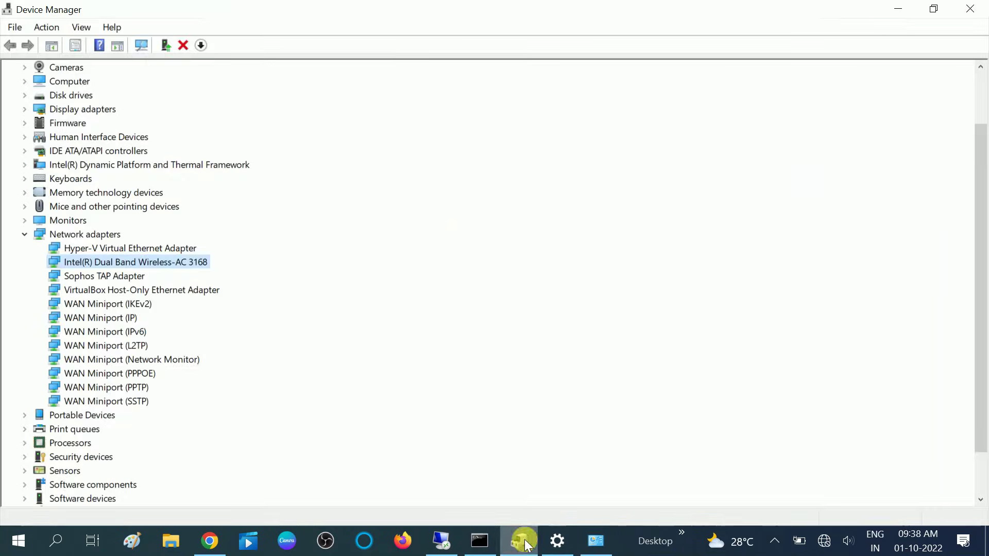
{"action": "left_click", "coordinate": [934, 9]}
{"action": "left_click_drag", "start_coordinate": [567, 39], "coordinate": [407, 57]}
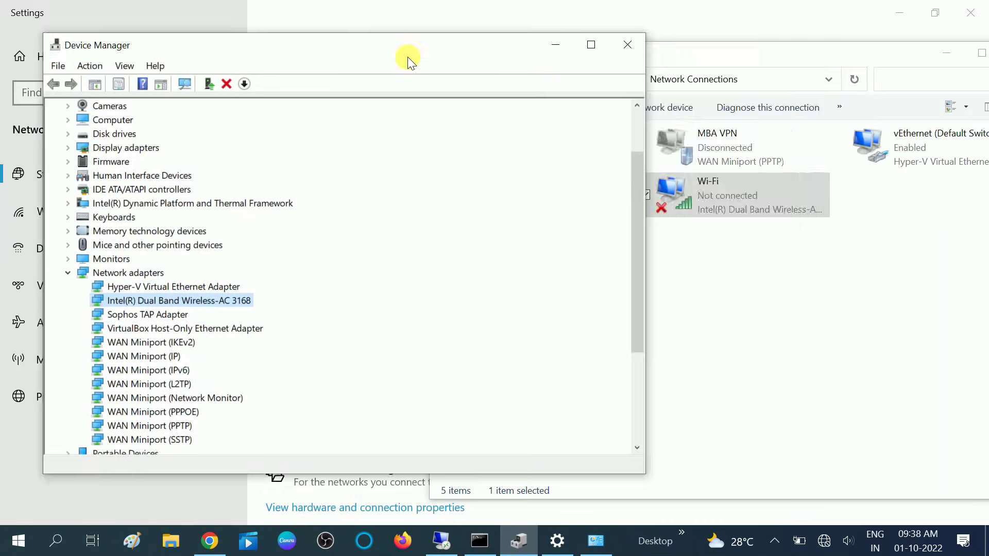
{"action": "left_click", "coordinate": [757, 50]}
{"action": "left_click_drag", "start_coordinate": [748, 39], "coordinate": [712, 38]}
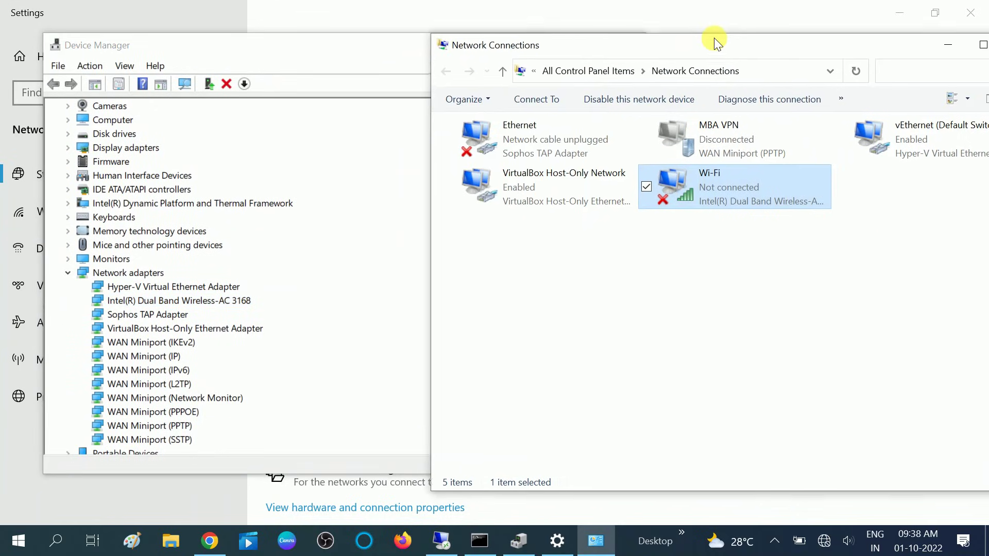
Disable the Wi-Fi connection, then maximize Device Manager on the Intel wireless adapter
{"action": "left_click", "coordinate": [709, 178]}
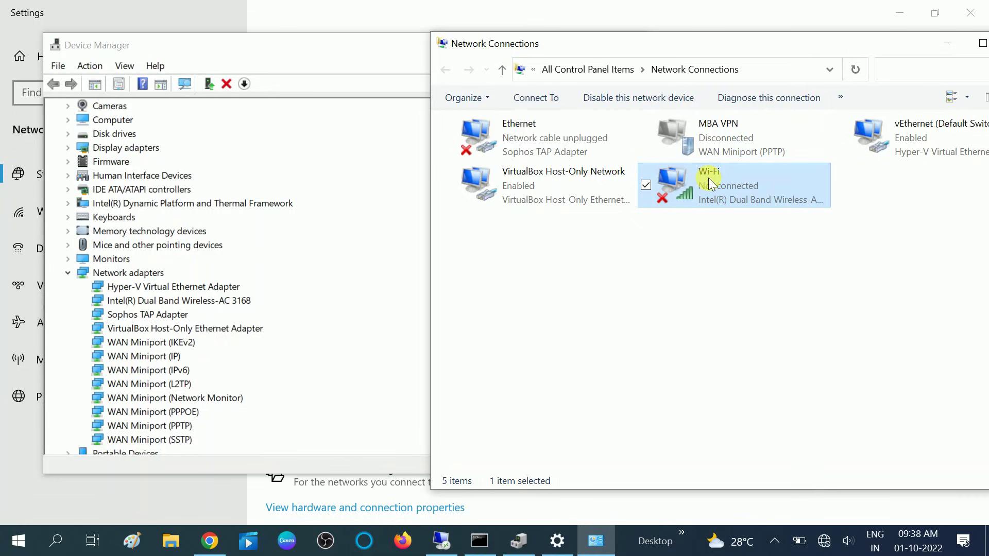
{"action": "left_click", "coordinate": [695, 189]}
{"action": "right_click", "coordinate": [713, 174]}
{"action": "left_click", "coordinate": [752, 180]}
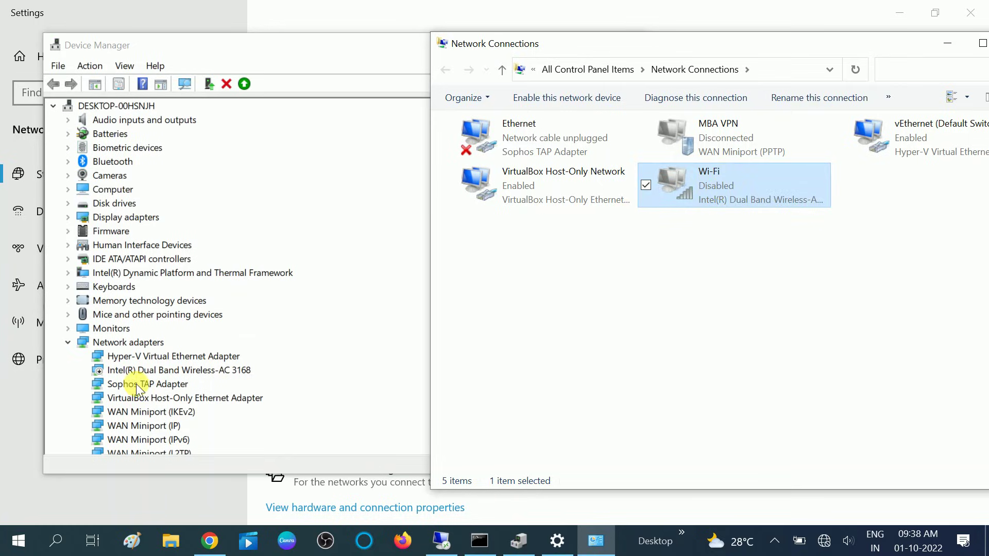
{"action": "left_click", "coordinate": [126, 373]}
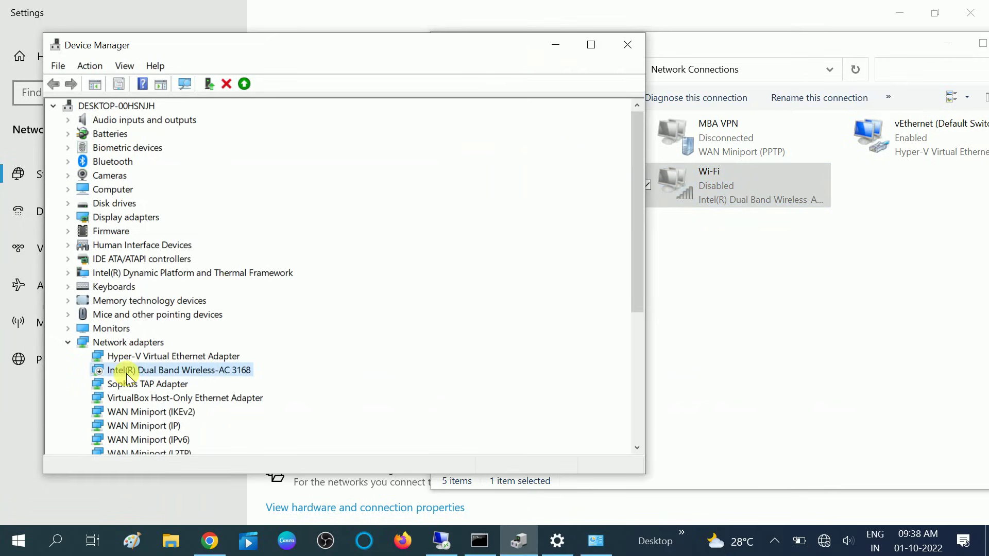
{"action": "left_click", "coordinate": [591, 47]}
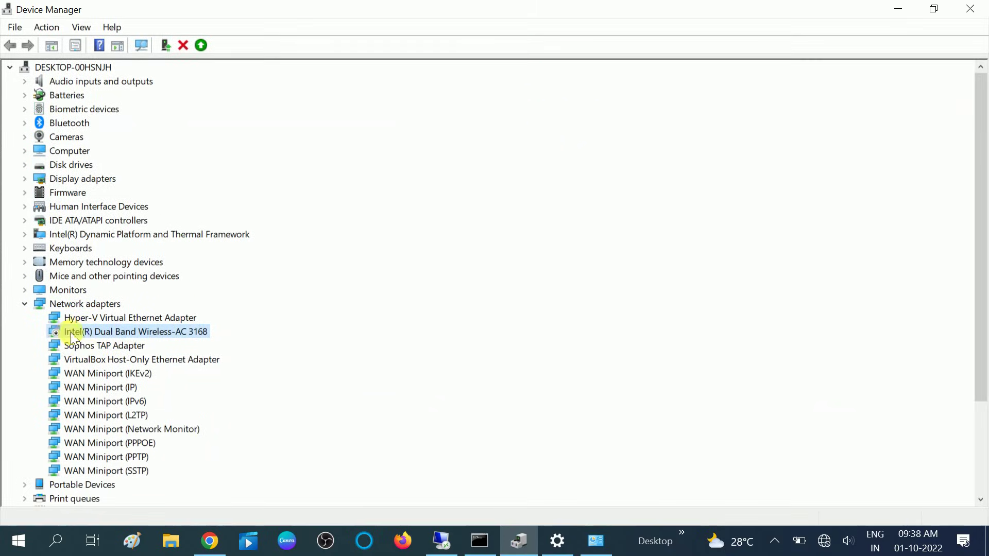
Enable the Intel wireless adapter and start a manual driver update from the available drivers list
{"action": "right_click", "coordinate": [128, 332]}
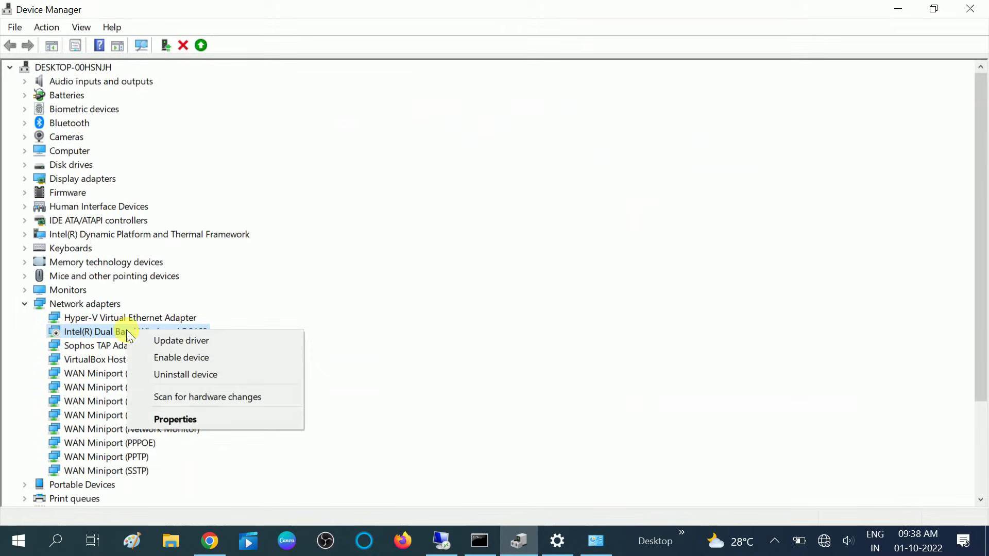
{"action": "left_click", "coordinate": [181, 354]}
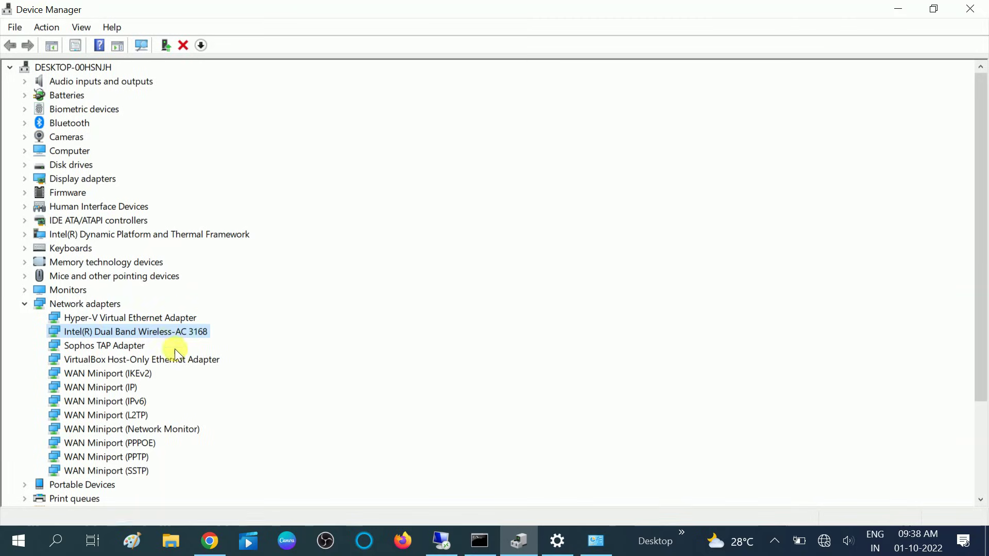
{"action": "right_click", "coordinate": [149, 335]}
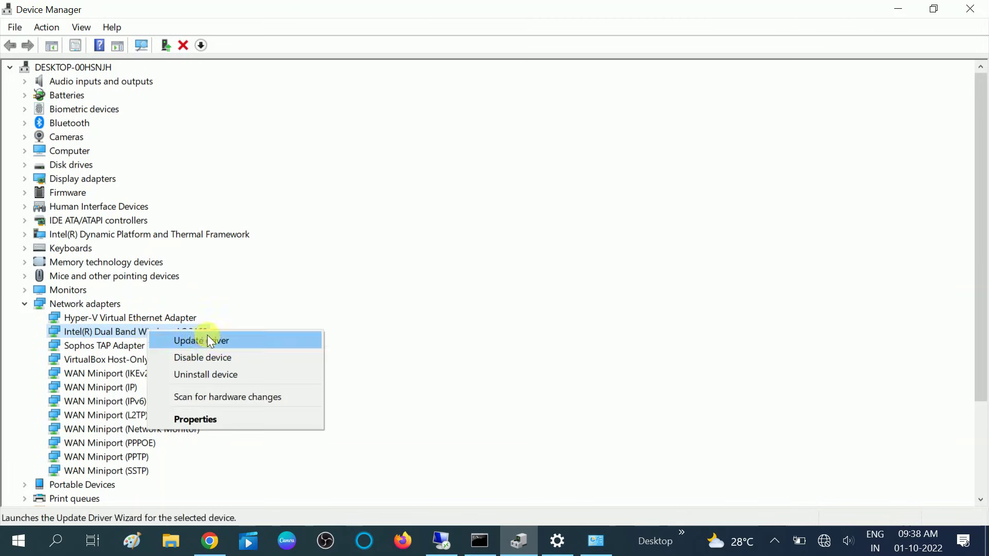
{"action": "left_click", "coordinate": [202, 339]}
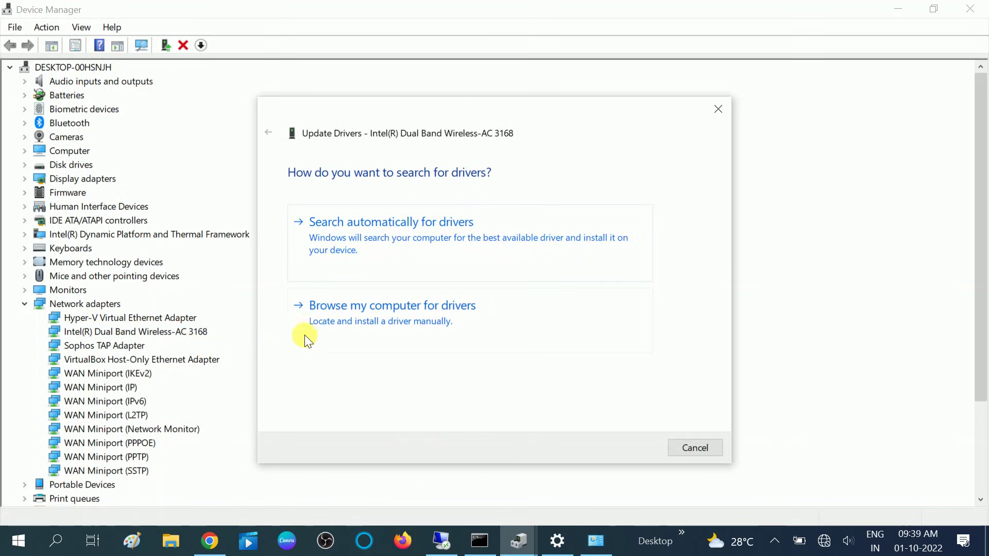
{"action": "left_click", "coordinate": [429, 322]}
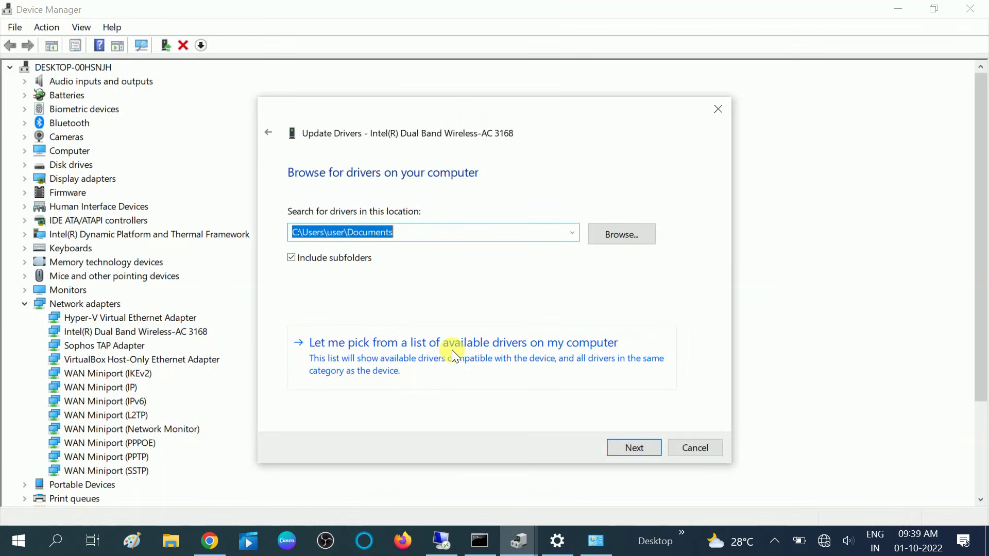
{"action": "left_click", "coordinate": [431, 349]}
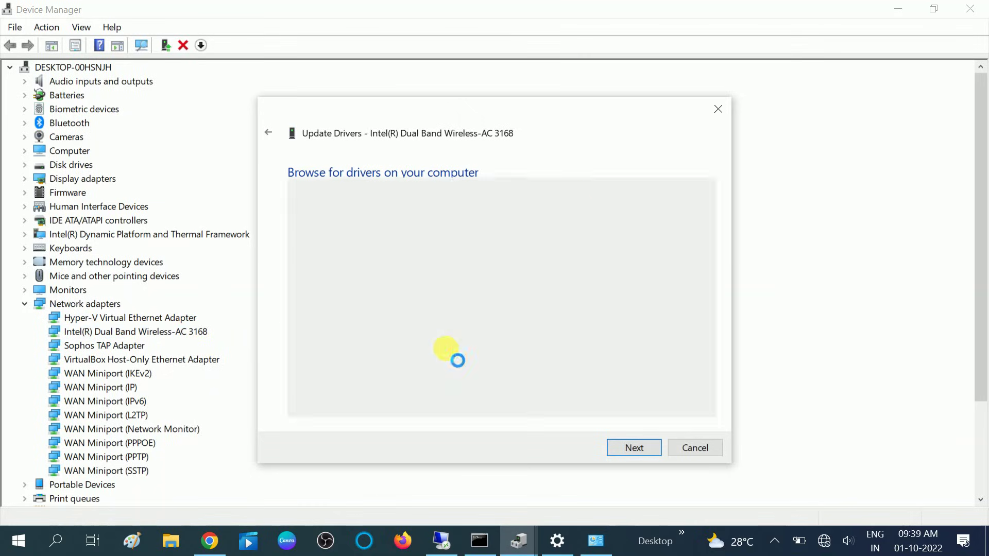
Install the Intel-provided driver for the adapter and dismiss the confirmation
{"action": "left_click", "coordinate": [431, 306]}
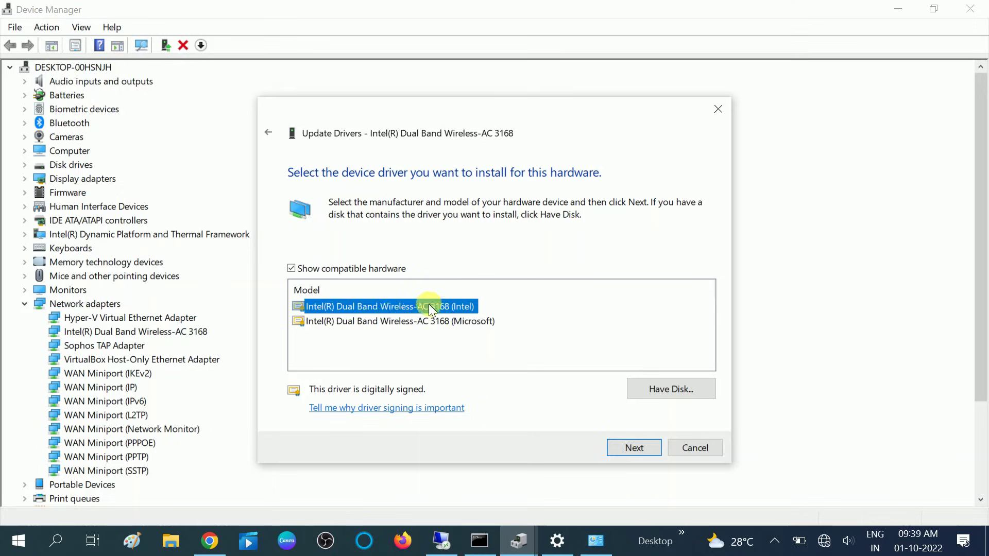
{"action": "left_click", "coordinate": [354, 322]}
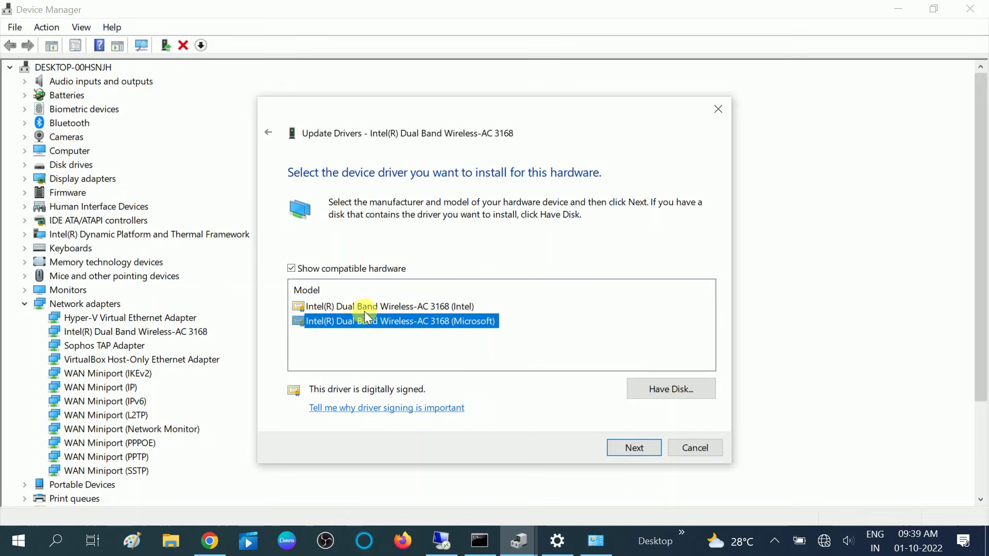
{"action": "left_click", "coordinate": [378, 306]}
{"action": "left_click", "coordinate": [387, 322]}
{"action": "left_click", "coordinate": [388, 306]}
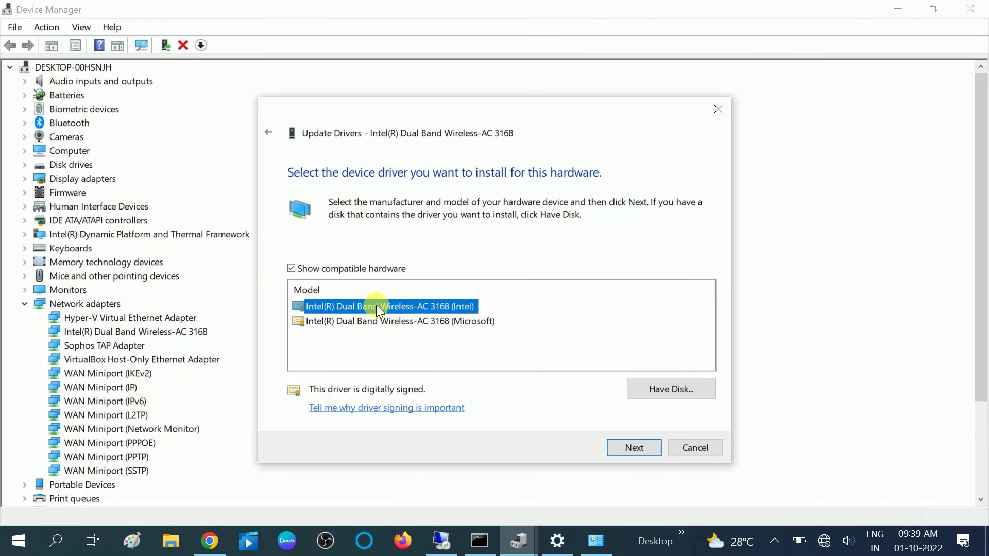
{"action": "left_click", "coordinate": [636, 446]}
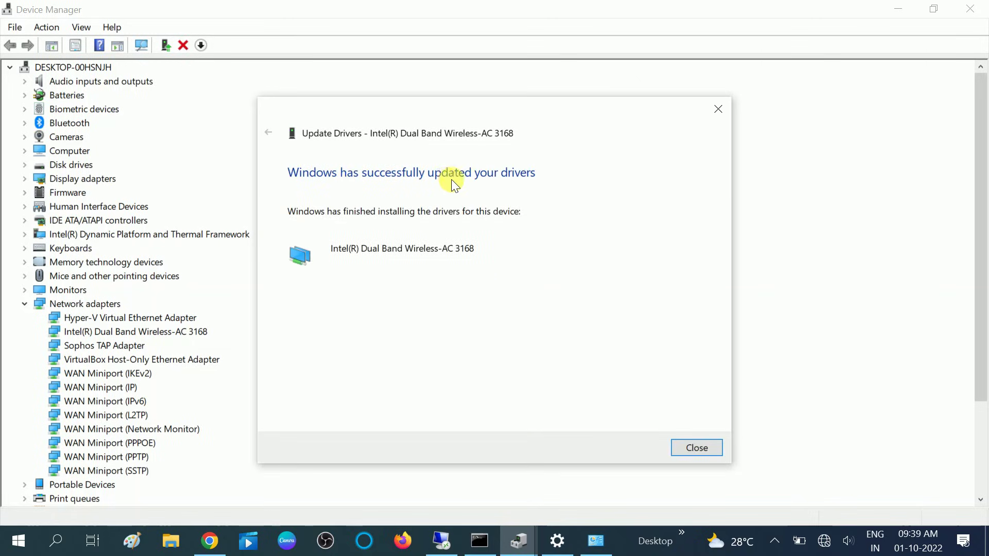
{"action": "left_click", "coordinate": [697, 448]}
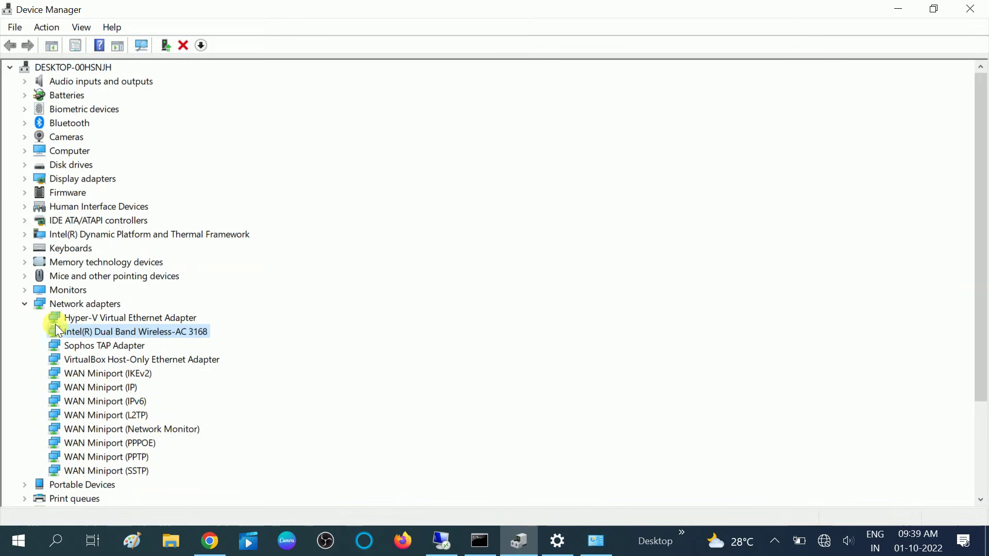
Collapse the Network adapters category and close Device Manager
{"action": "left_click", "coordinate": [26, 304]}
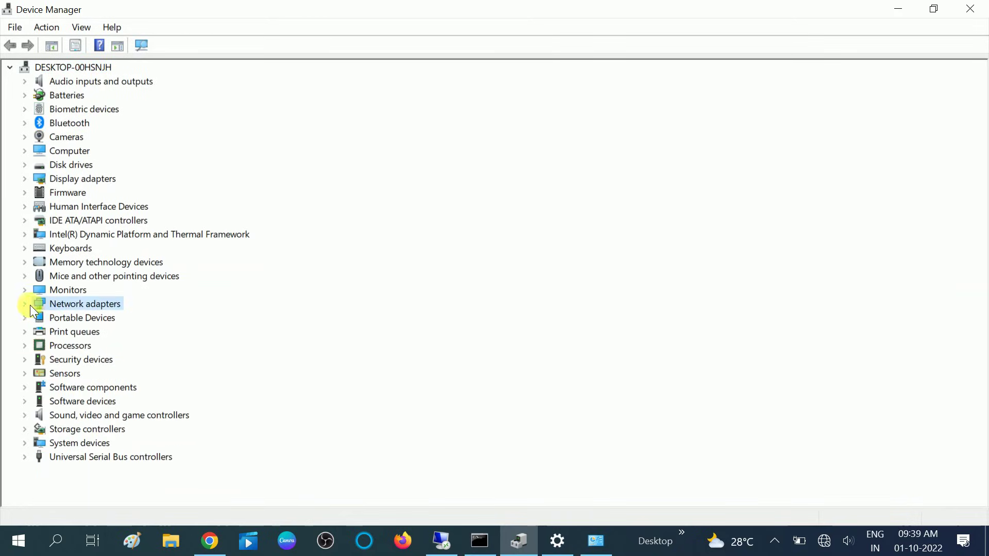
{"action": "left_click", "coordinate": [29, 302]}
{"action": "left_click", "coordinate": [29, 301]}
{"action": "left_click", "coordinate": [982, 8]}
Check the available wireless networks in the taskbar network list
{"action": "left_click_drag", "start_coordinate": [772, 41], "coordinate": [636, 24]}
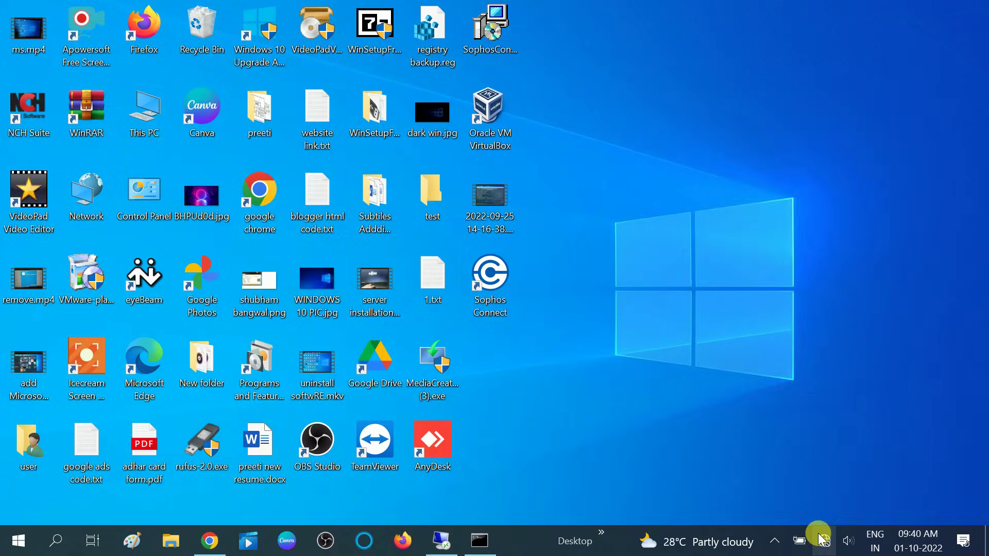
{"action": "left_click", "coordinate": [820, 537]}
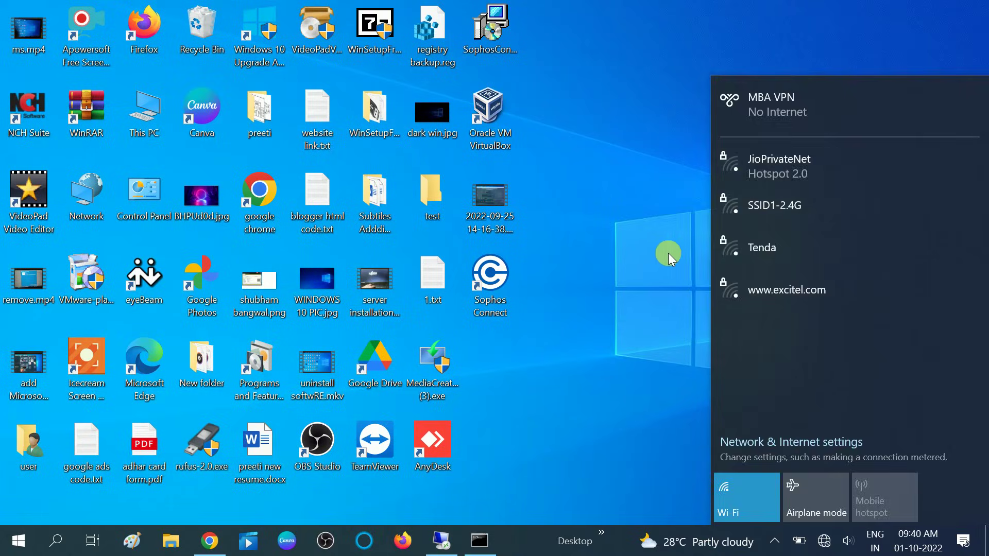
{"action": "left_click", "coordinate": [650, 214]}
Refresh the desktop and open the Start menu
{"action": "right_click", "coordinate": [641, 155]}
{"action": "left_click", "coordinate": [671, 203]}
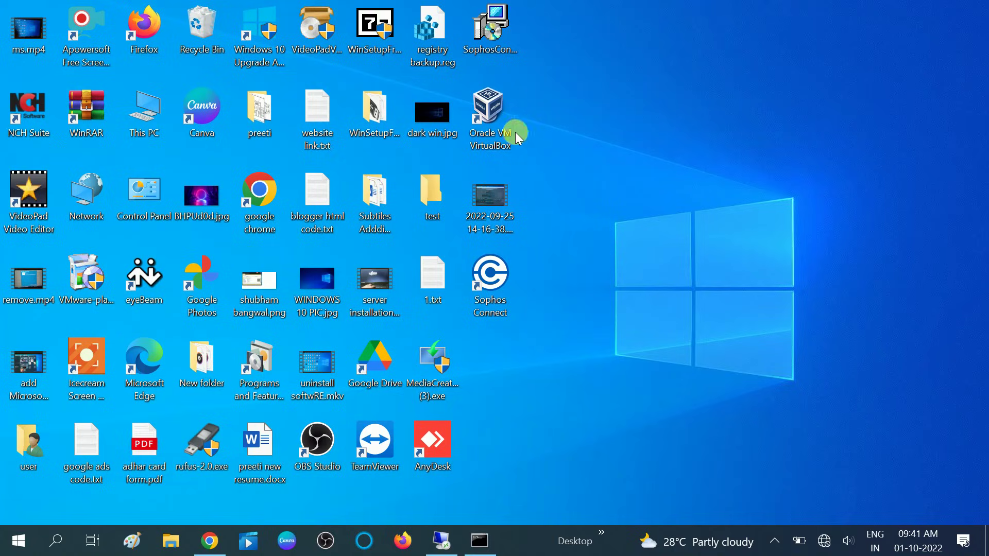
{"action": "left_click", "coordinate": [23, 541]}
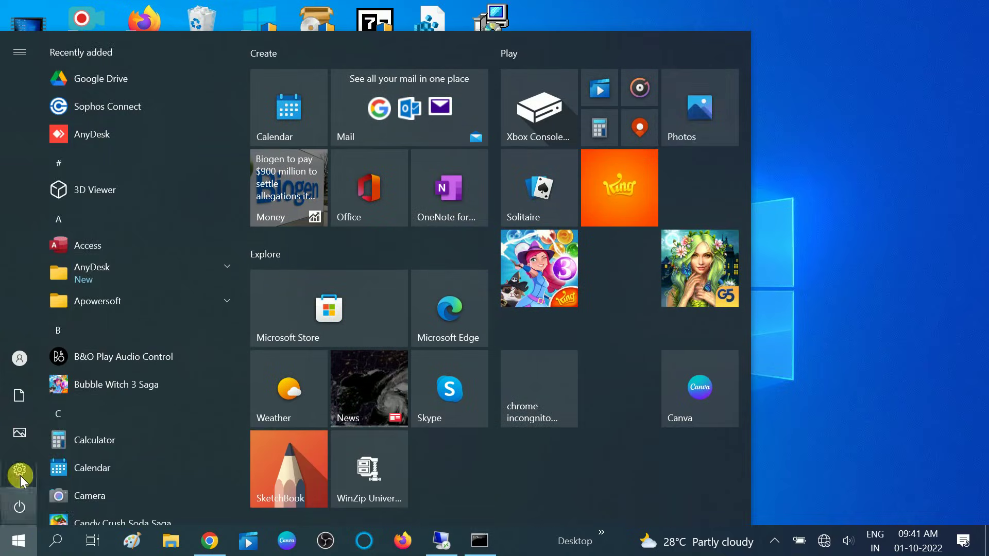
Open Network & Internet settings from Start and scroll the Status page, still Not connected
{"action": "mouse_move", "coordinate": [20, 472]}
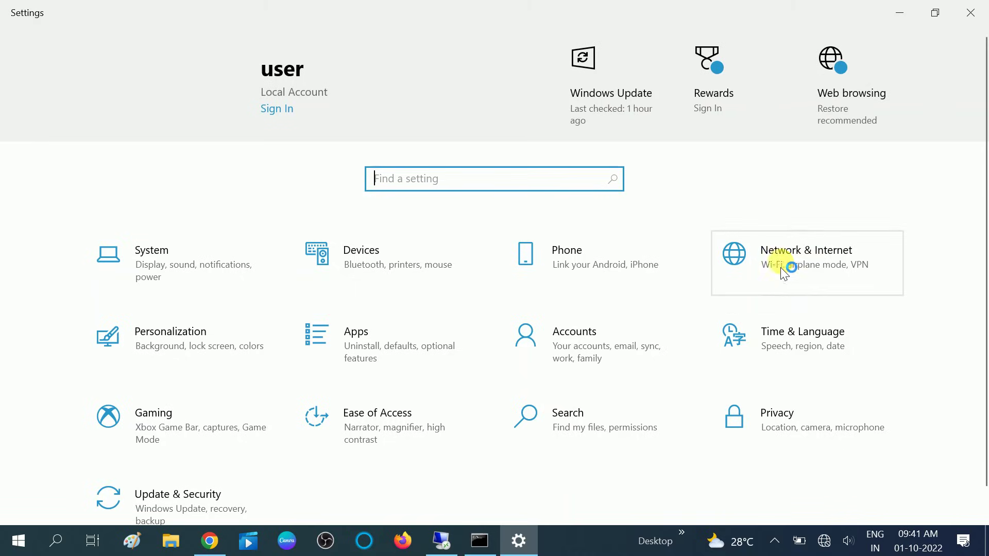
{"action": "left_click", "coordinate": [830, 261]}
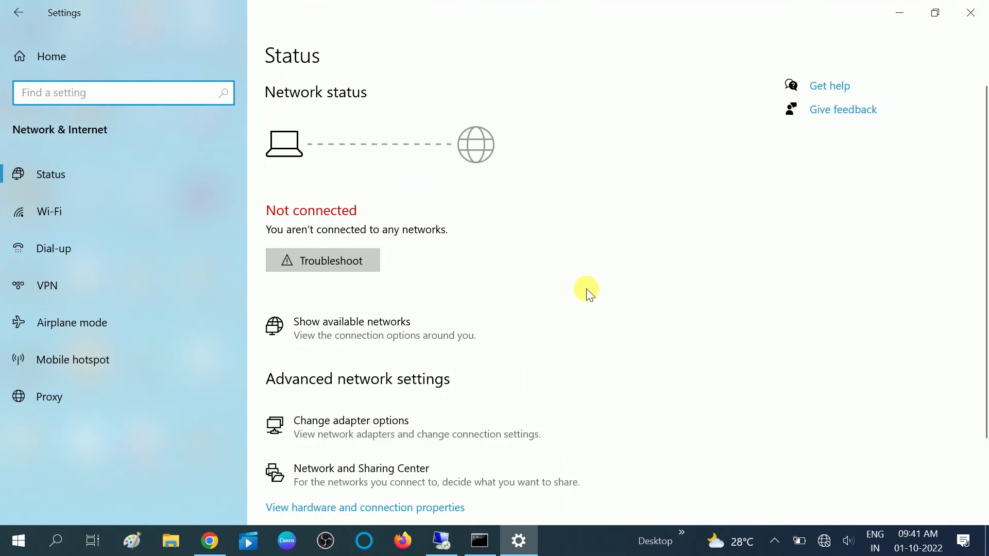
{"action": "scroll", "coordinate": [586, 289], "scroll_direction": "down", "scroll_amount": 3}
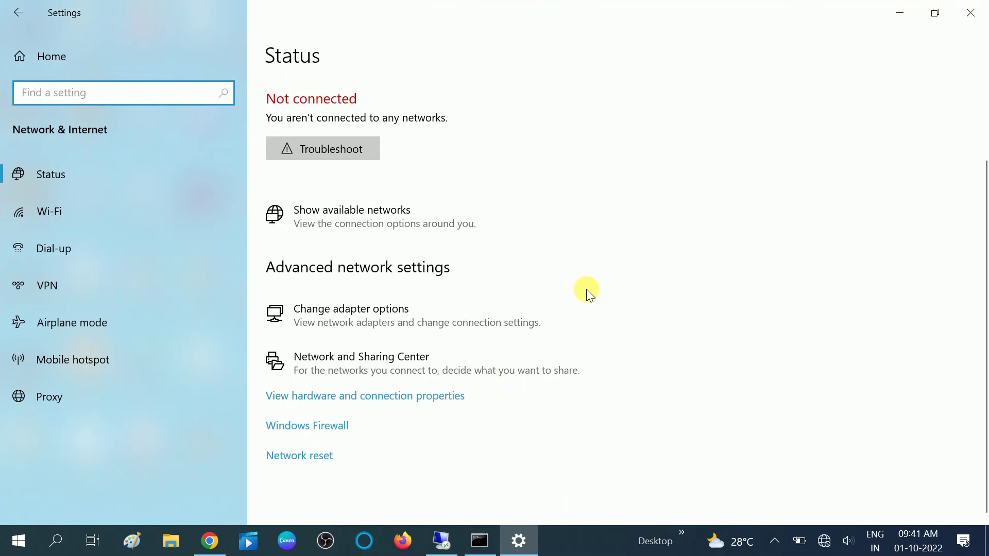
Run Network reset, confirm Yes, and dismiss the sign-out warning
{"action": "left_click", "coordinate": [300, 454]}
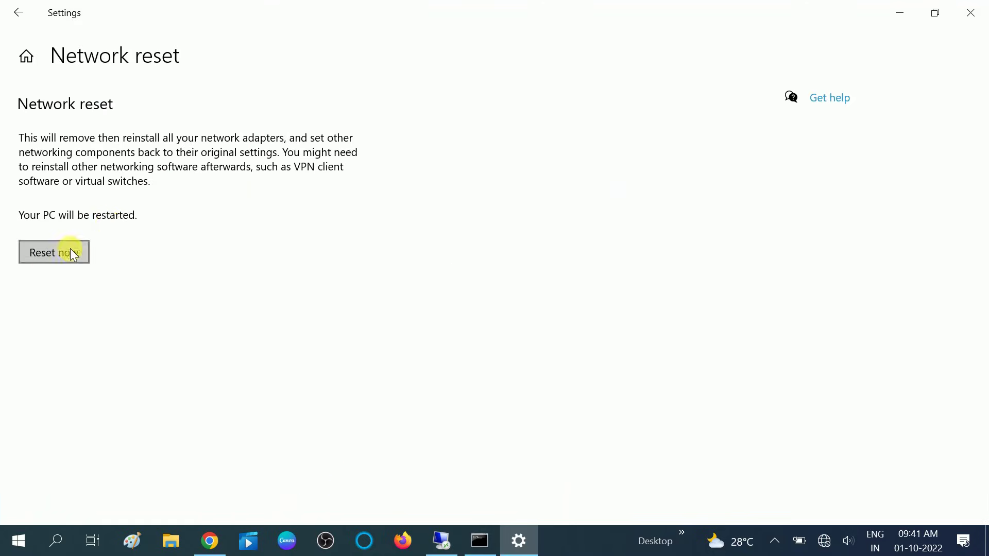
{"action": "left_click", "coordinate": [72, 255]}
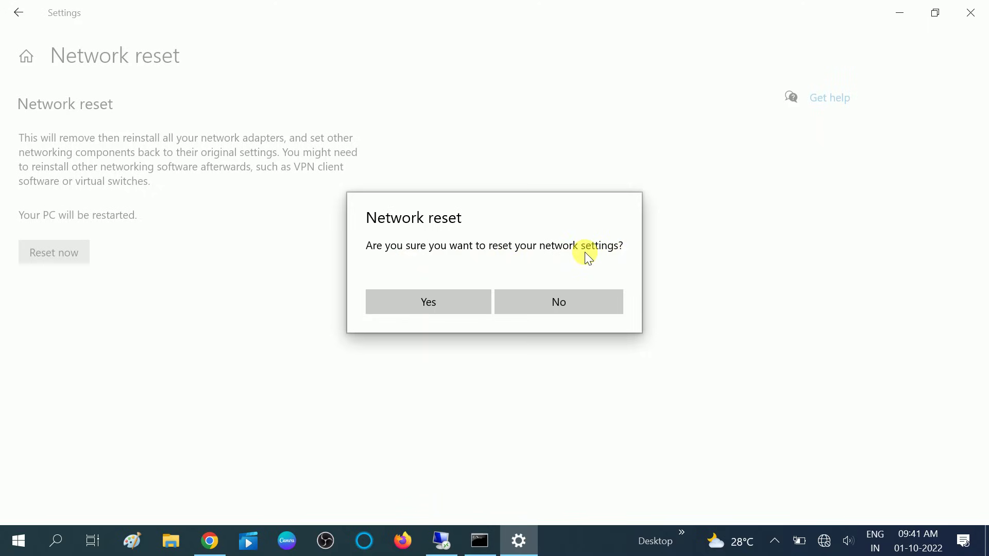
{"action": "left_click", "coordinate": [434, 304]}
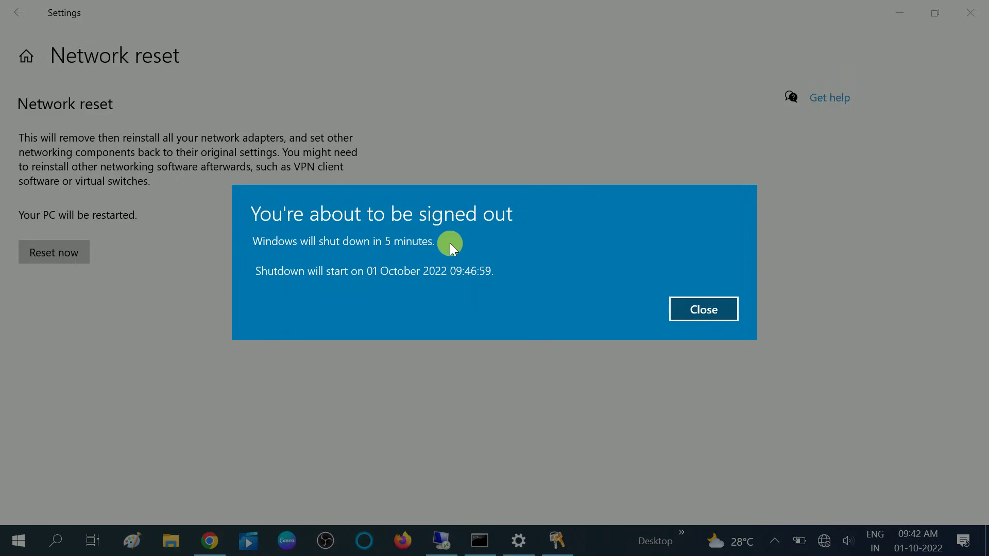
{"action": "left_click", "coordinate": [702, 314]}
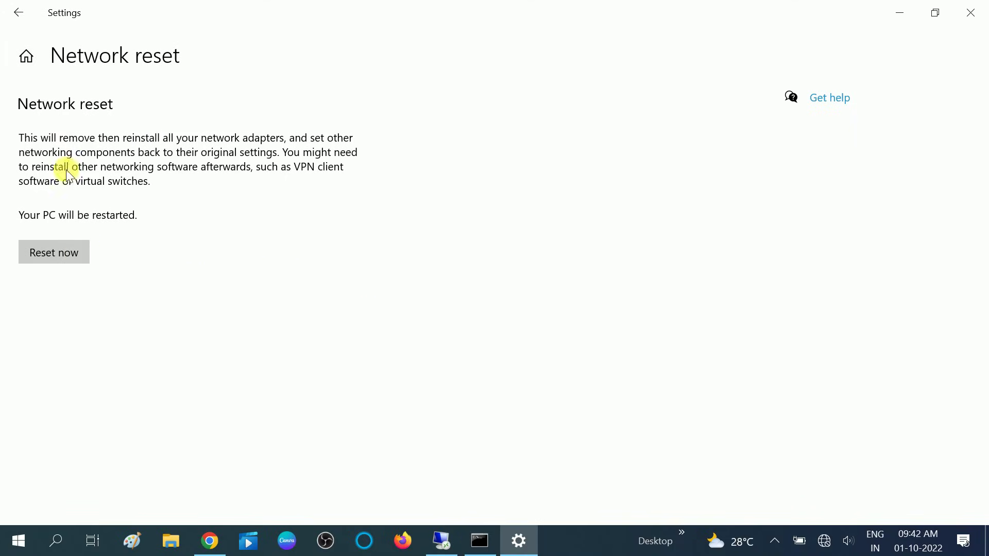
Return to the Status page, then close Settings and Network Connections
{"action": "left_click", "coordinate": [19, 14]}
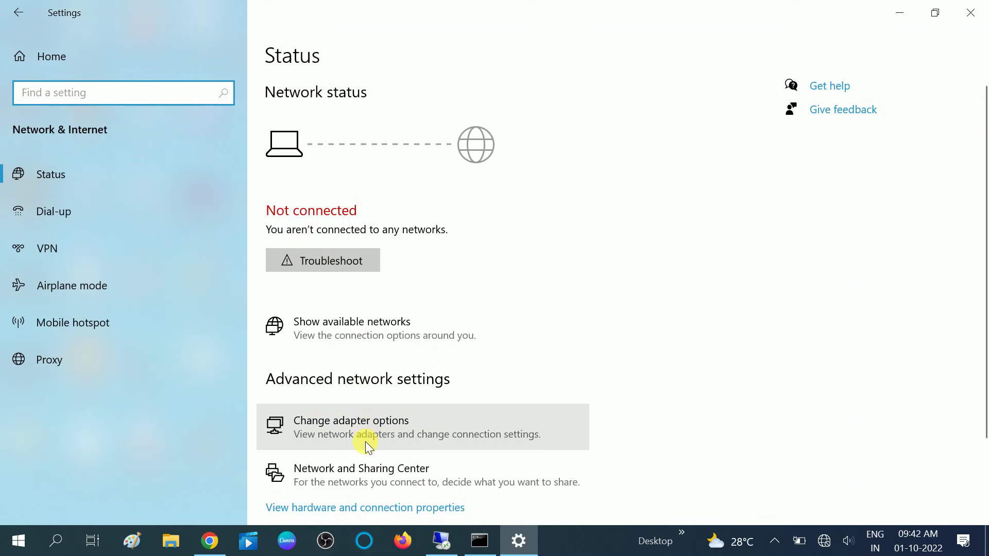
{"action": "scroll", "coordinate": [366, 441], "scroll_direction": "down", "scroll_amount": 3}
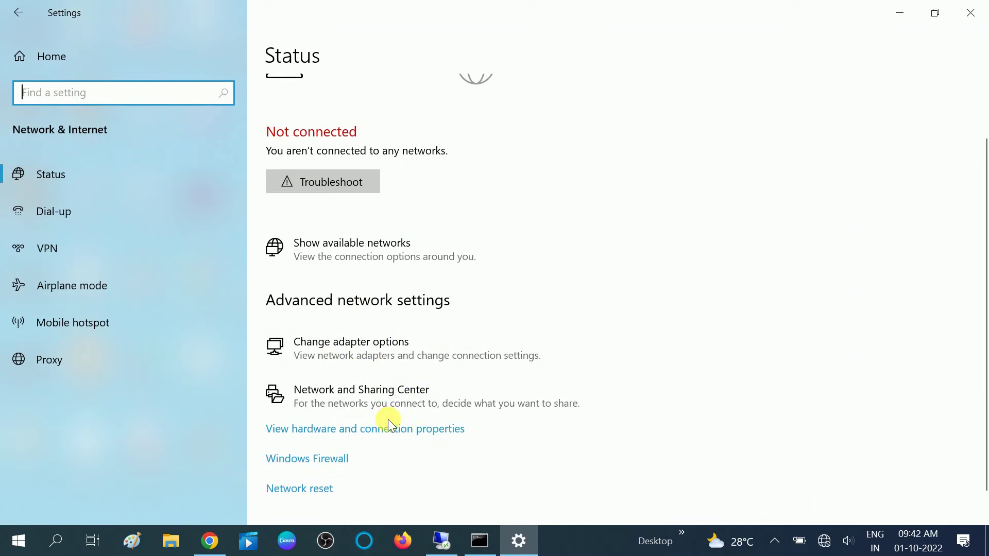
{"action": "scroll", "coordinate": [388, 420], "scroll_direction": "up", "scroll_amount": 3}
{"action": "left_click", "coordinate": [971, 12]}
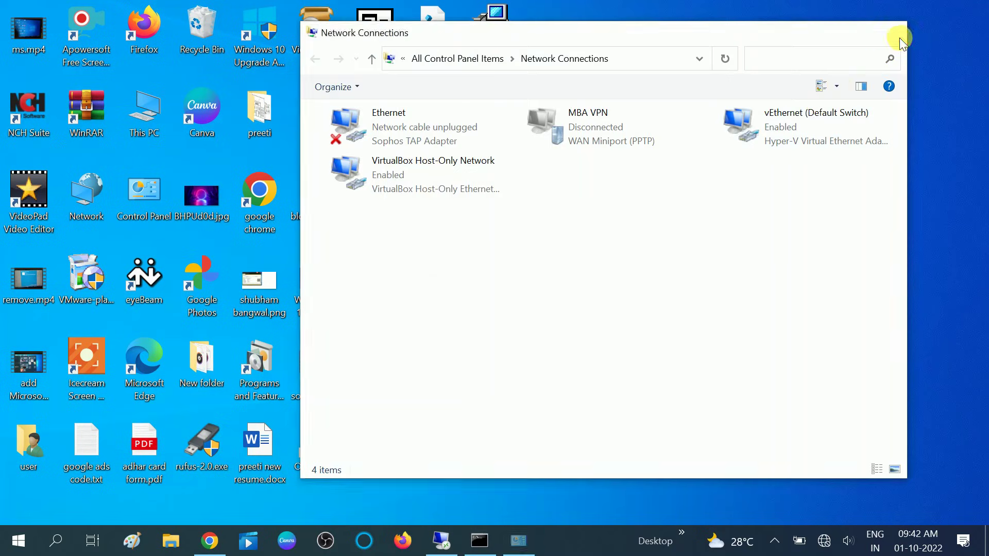
{"action": "left_click", "coordinate": [899, 38]}
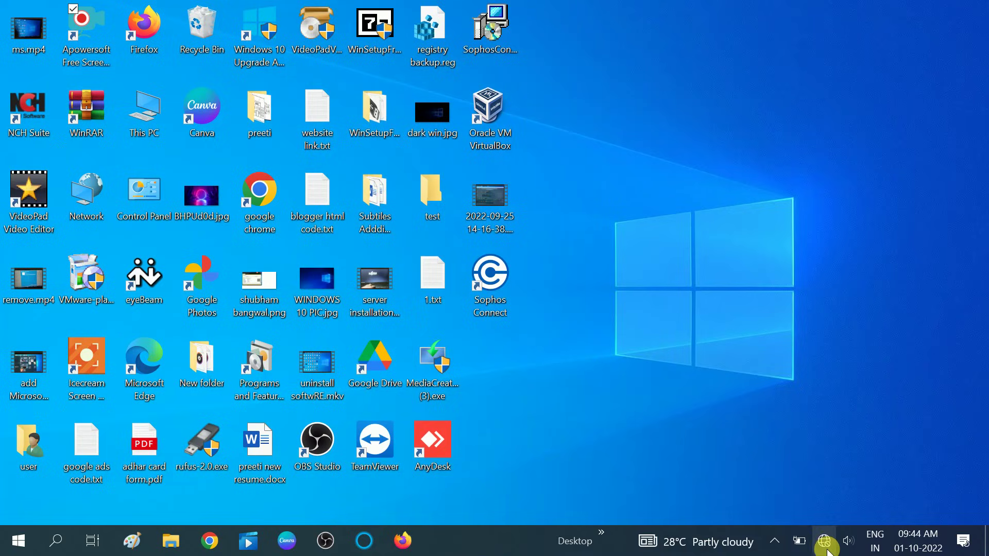
Connect to the VivoY95 Wi-Fi with its security key and make the PC discoverable
{"action": "left_click", "coordinate": [825, 542]}
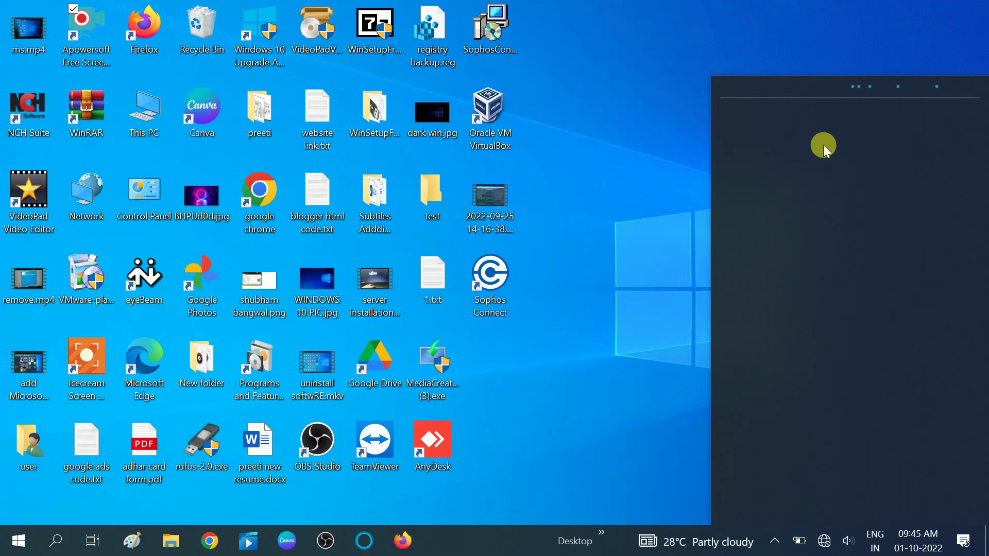
{"action": "left_click", "coordinate": [793, 162]}
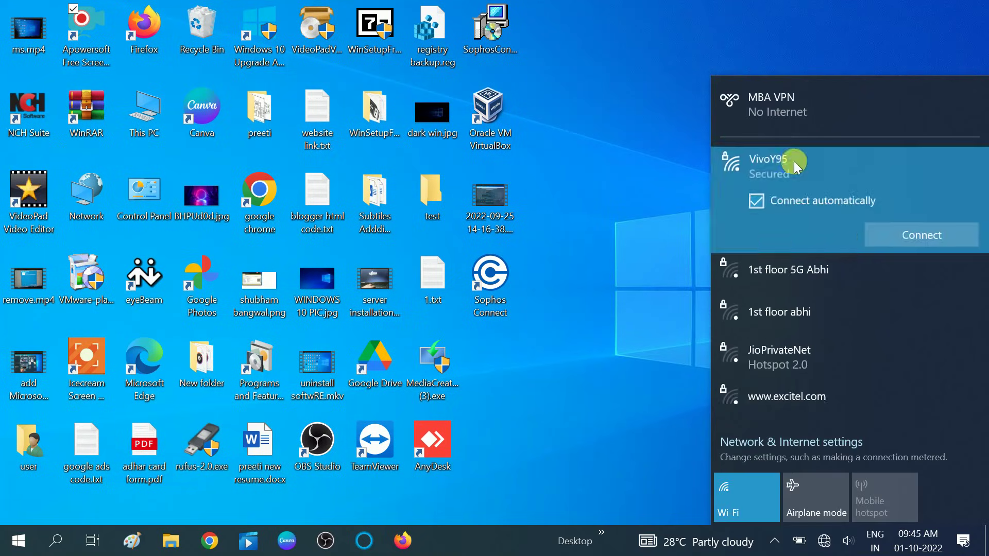
{"action": "left_click", "coordinate": [921, 239]}
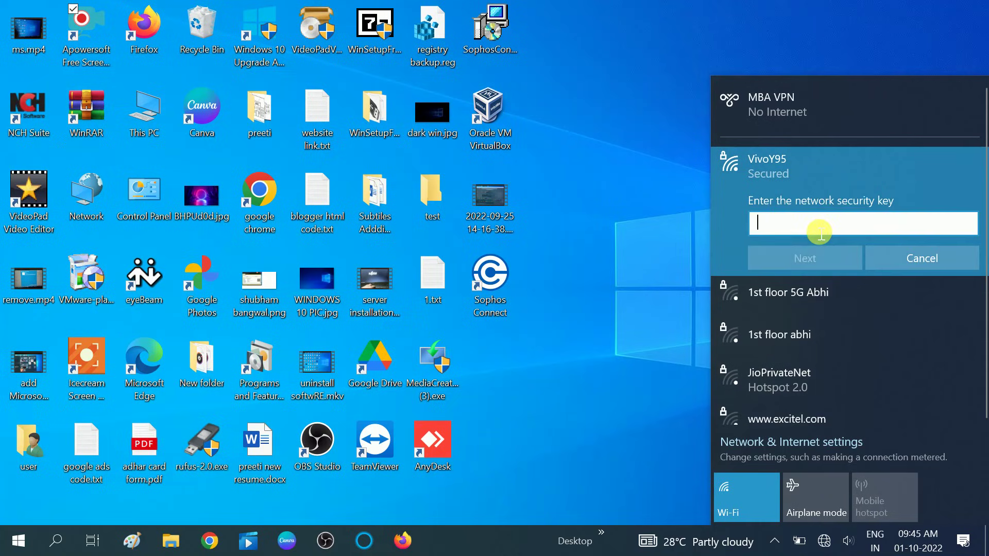
{"action": "type", "text": "•••••••••"}
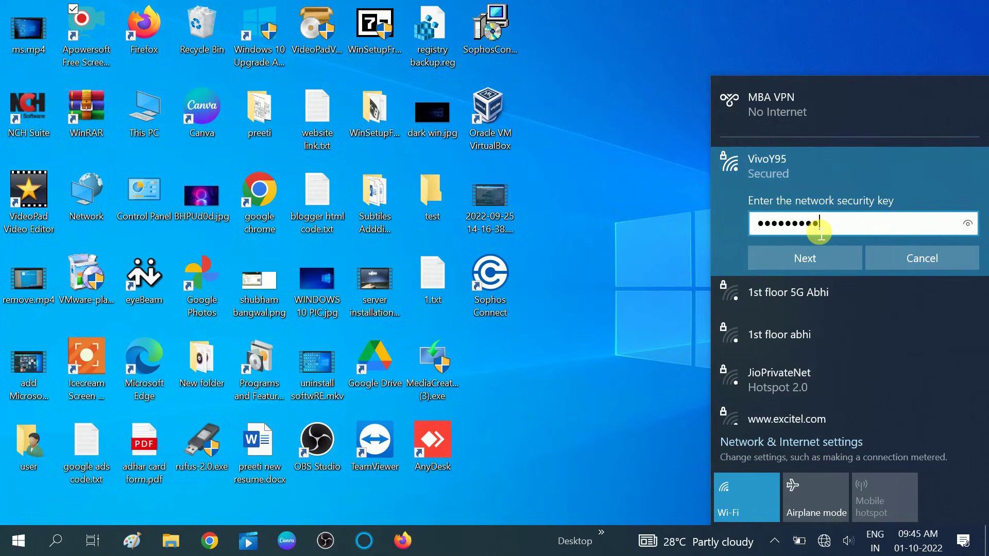
{"action": "key", "text": "Return"}
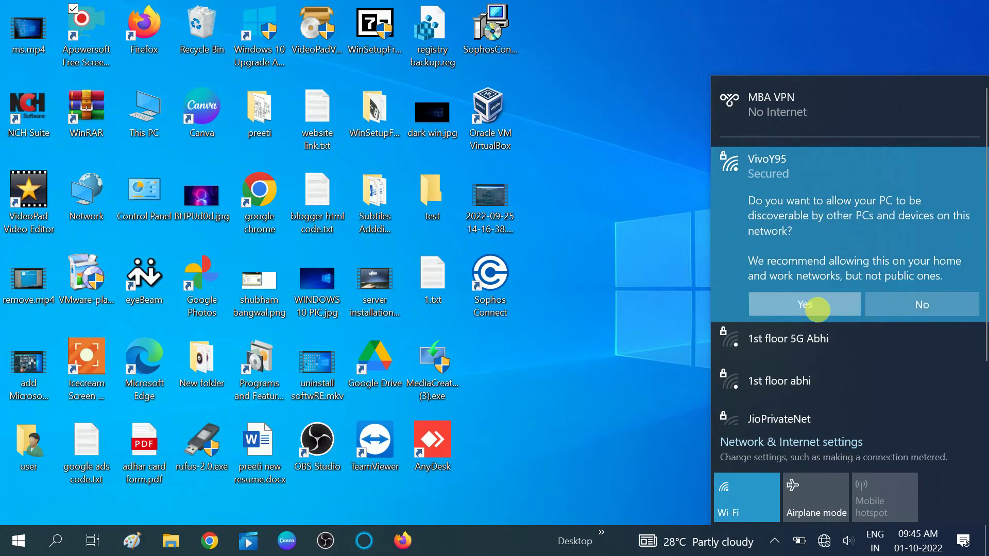
{"action": "left_click", "coordinate": [818, 308]}
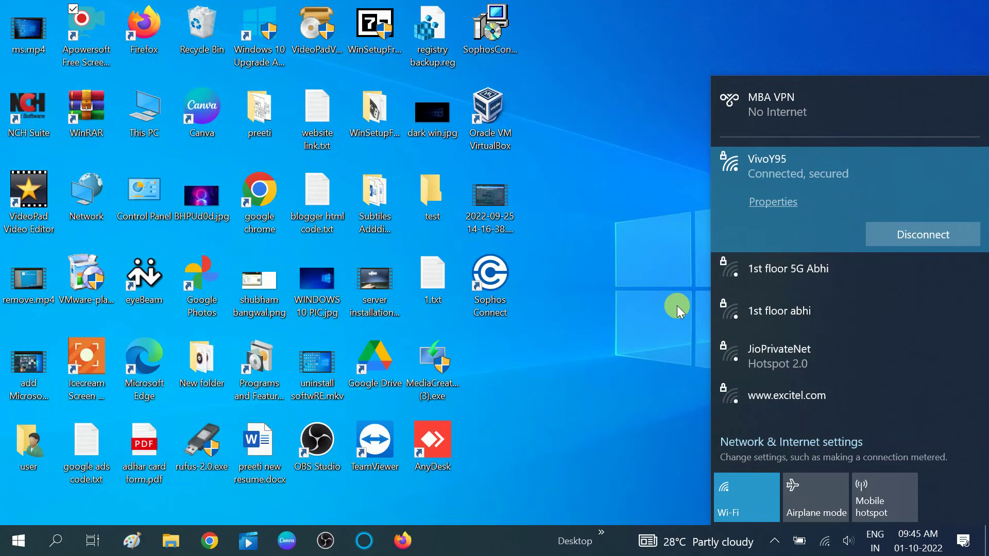
Close the network list and refresh the desktop twice
{"action": "left_click", "coordinate": [675, 194]}
{"action": "right_click", "coordinate": [674, 191]}
{"action": "left_click", "coordinate": [709, 237]}
{"action": "right_click", "coordinate": [707, 164]}
{"action": "left_click", "coordinate": [749, 210]}
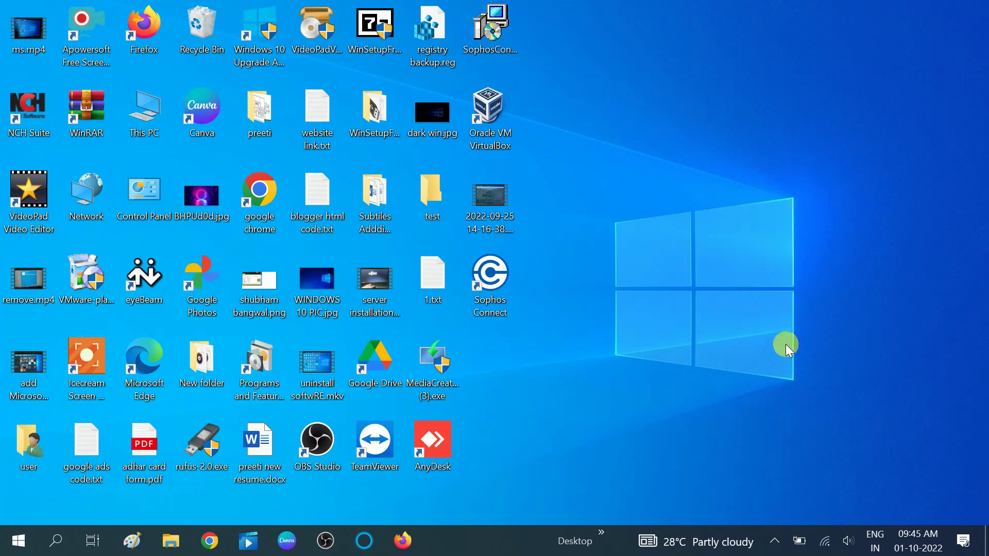
Reopen Network Connections from the network settings, then close it and minimize Settings
{"action": "left_click", "coordinate": [825, 541]}
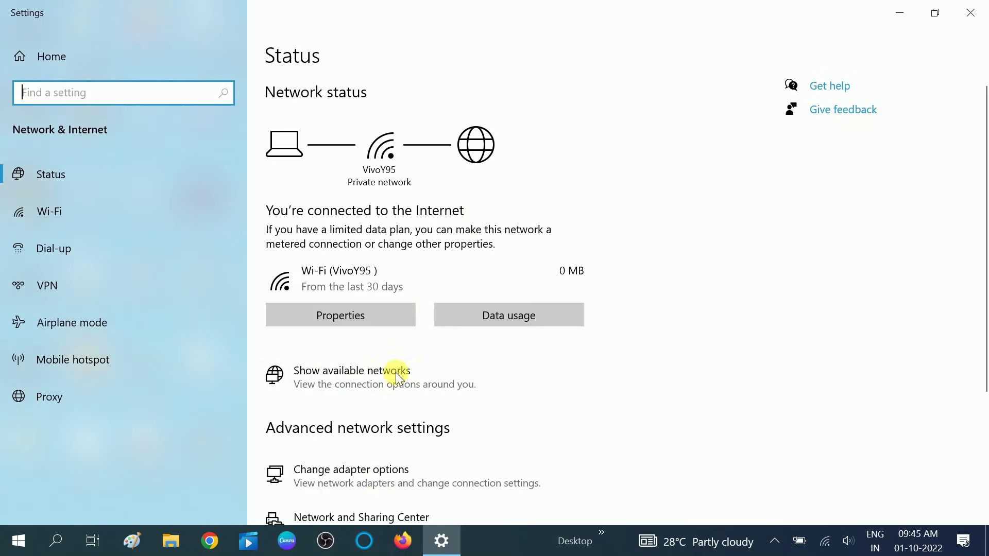
{"action": "left_click", "coordinate": [379, 478]}
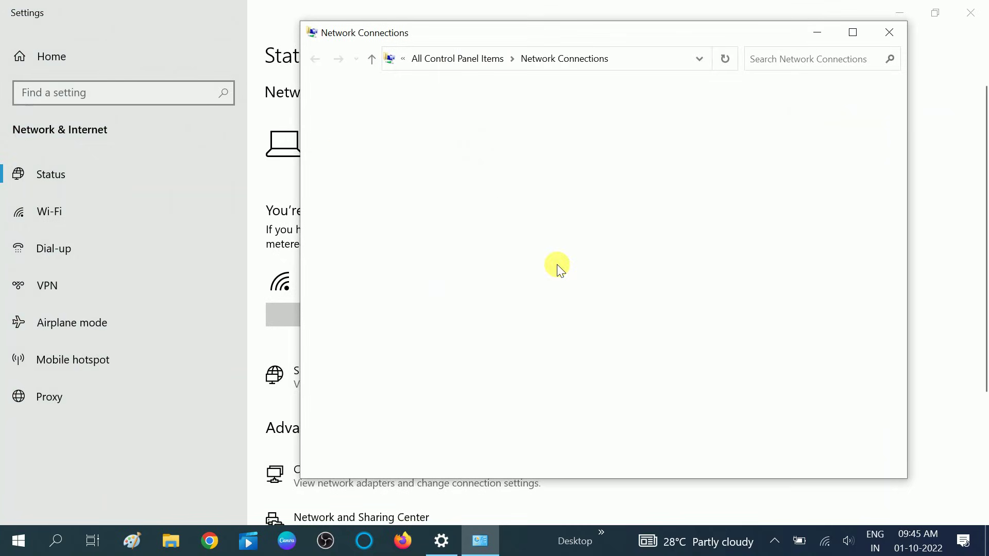
{"action": "left_click", "coordinate": [853, 32]}
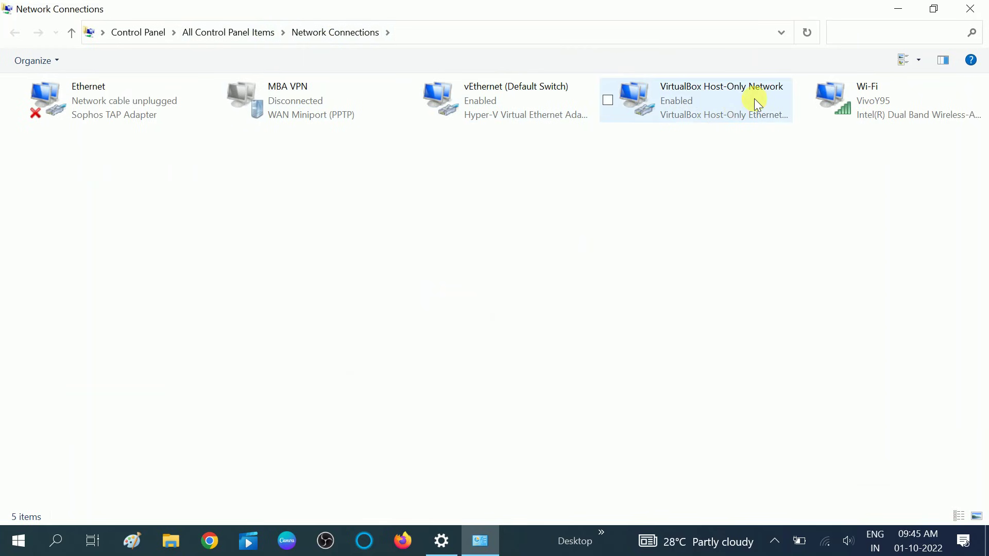
{"action": "left_click", "coordinate": [962, 20]}
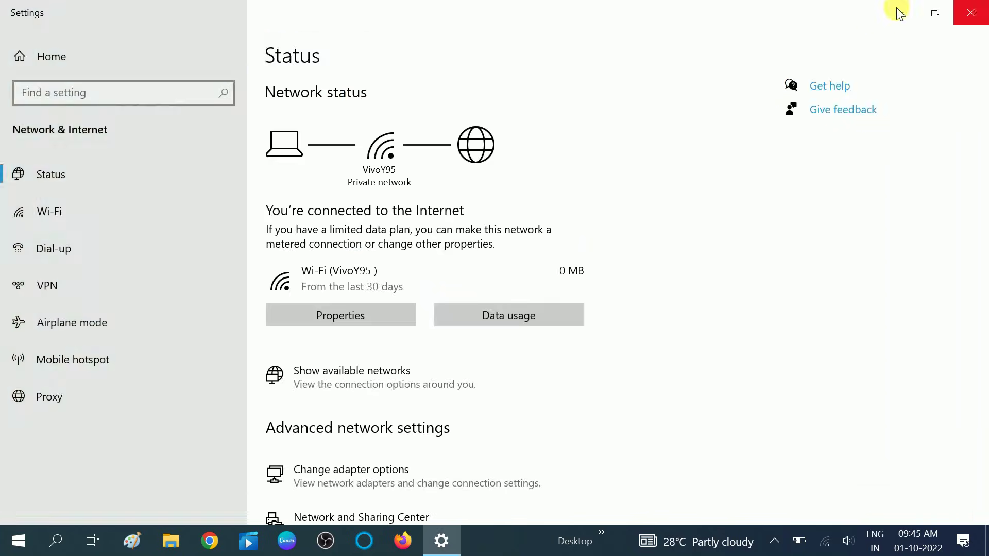
{"action": "left_click", "coordinate": [898, 10]}
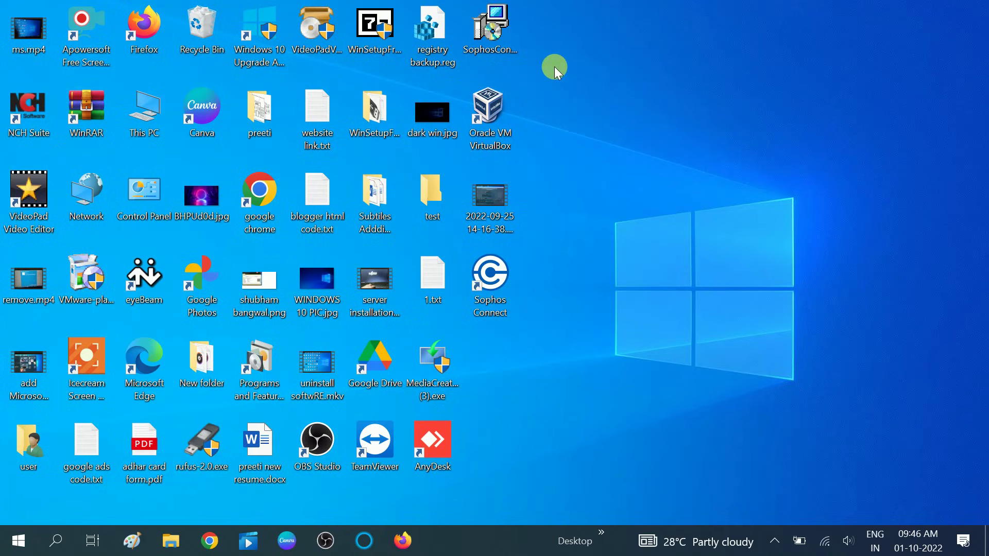
Launch Command Prompt as administrator from a 'cmd' search
{"action": "left_click", "coordinate": [54, 544]}
{"action": "type", "text": "cmd"}
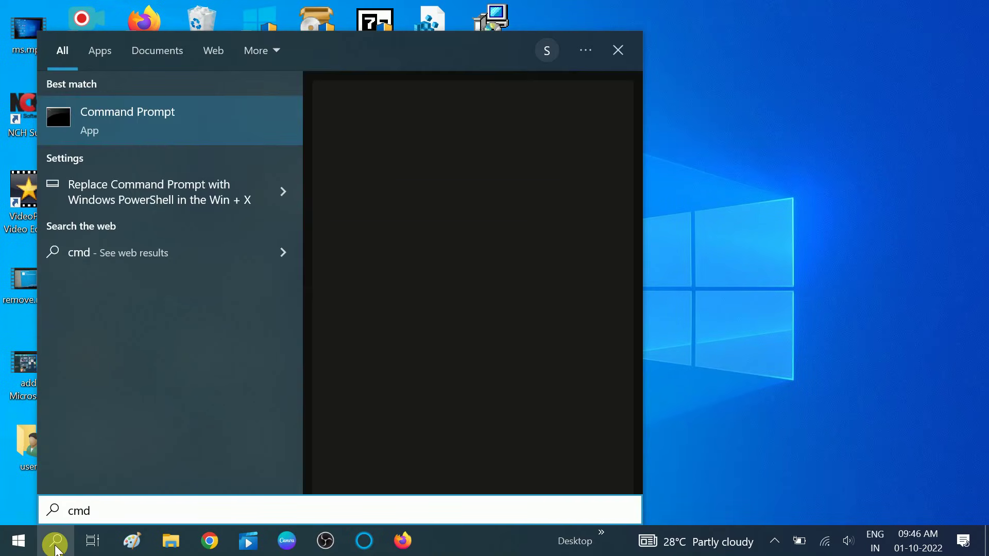
{"action": "right_click", "coordinate": [197, 119]}
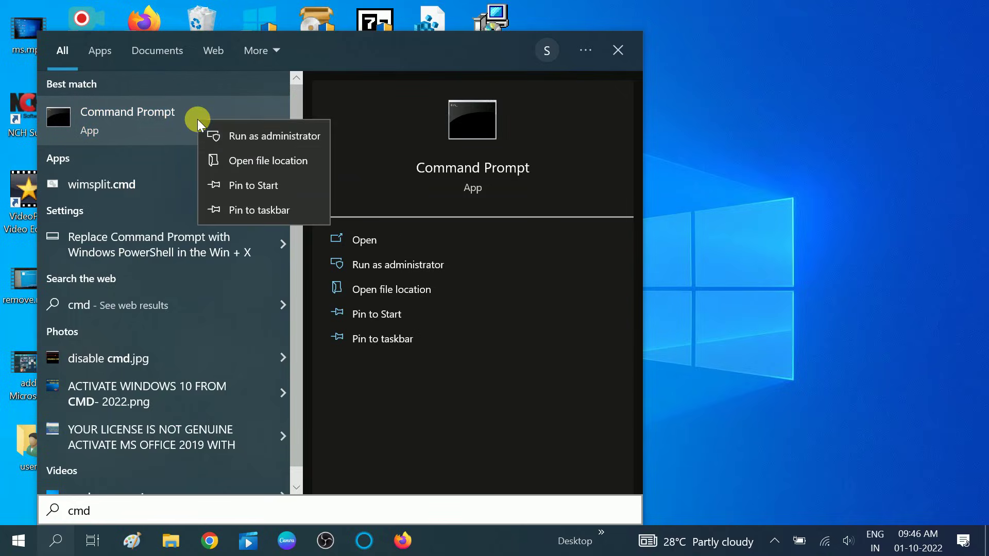
{"action": "left_click", "coordinate": [253, 136]}
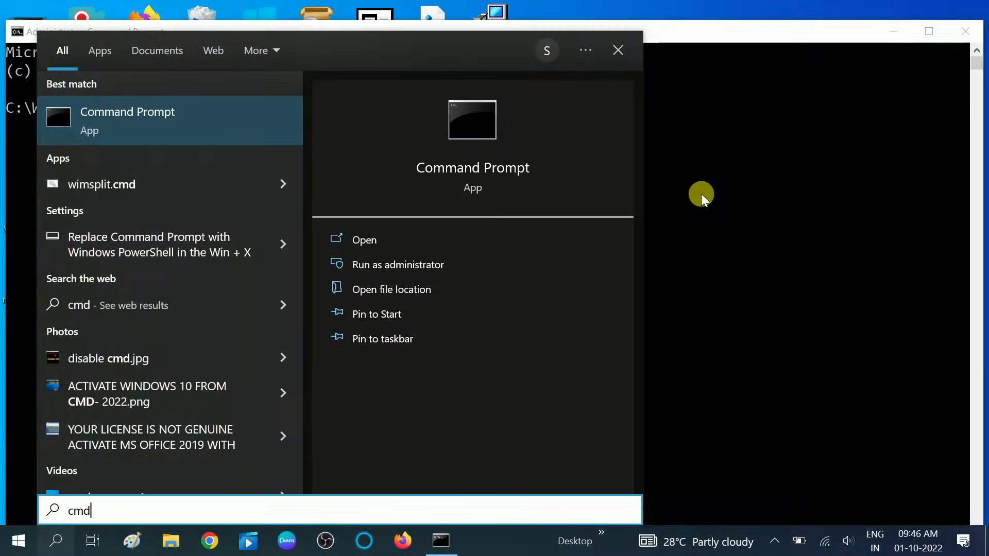
{"action": "left_click", "coordinate": [701, 194]}
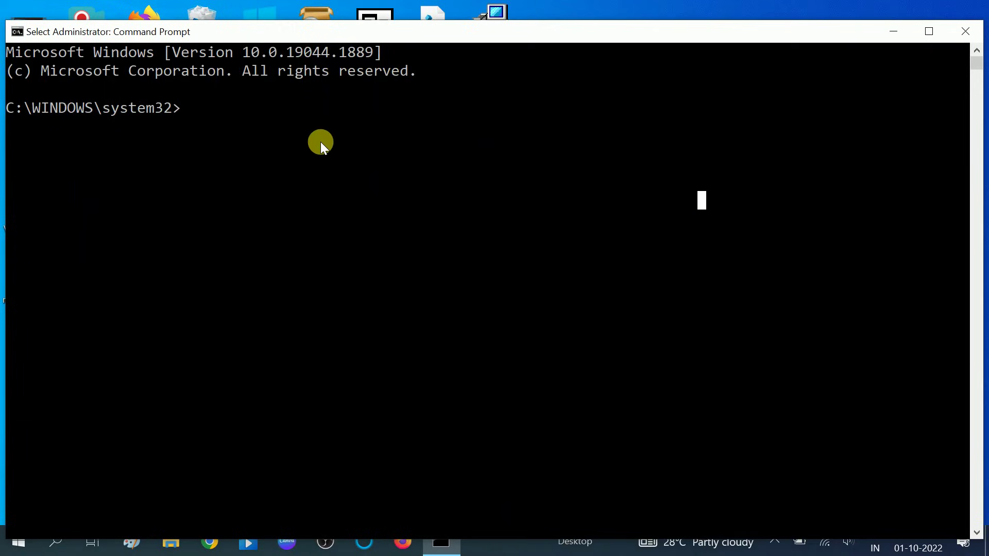
Run ping 127.0.0.1 and select the four reply lines
{"action": "scroll", "coordinate": [310, 122], "scroll_direction": "down", "scroll_amount": 1}
{"action": "scroll", "coordinate": [310, 122], "scroll_direction": "up", "scroll_amount": 1}
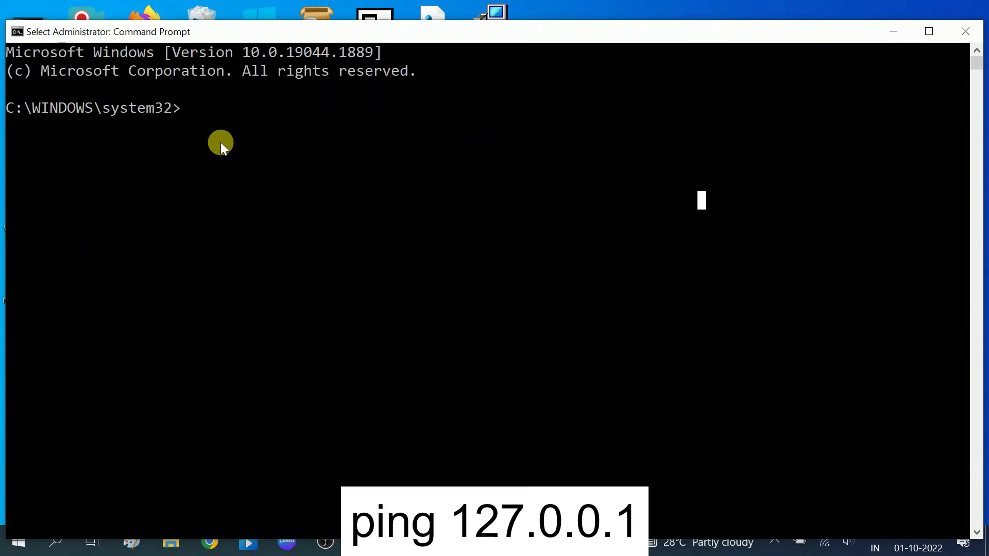
{"action": "type", "text": "ping "}
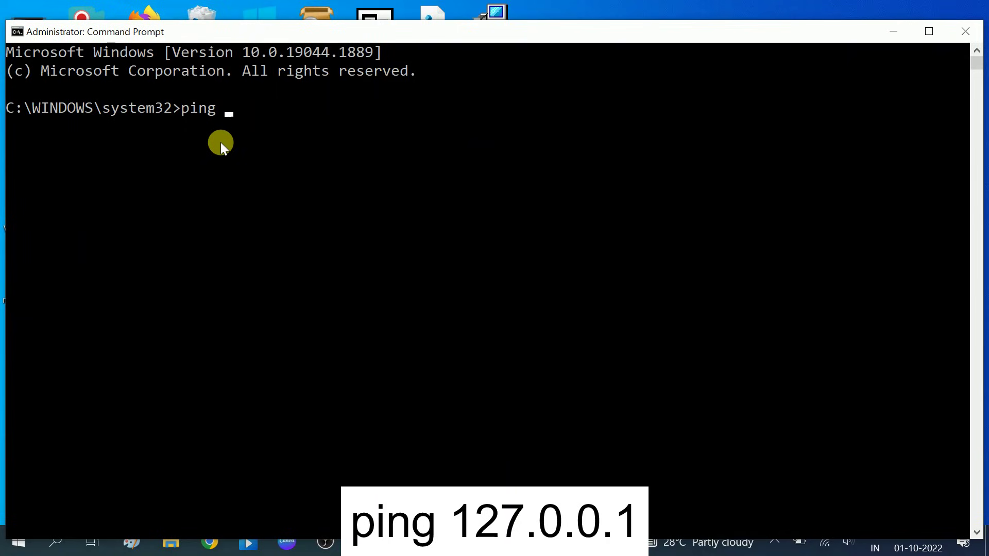
{"action": "type", "text": "127.0.0.1"}
{"action": "key", "text": "Return"}
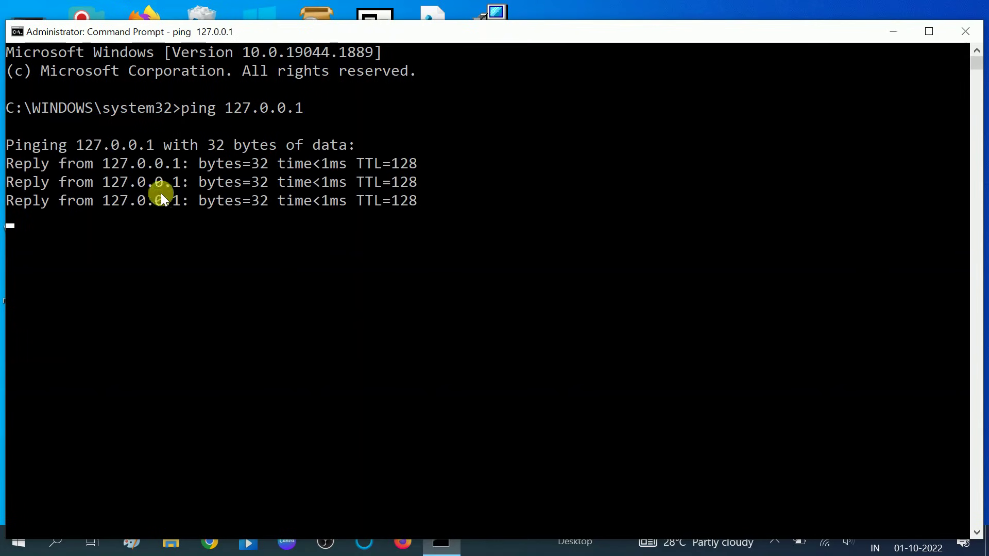
{"action": "left_click_drag", "start_coordinate": [7, 164], "coordinate": [404, 222]}
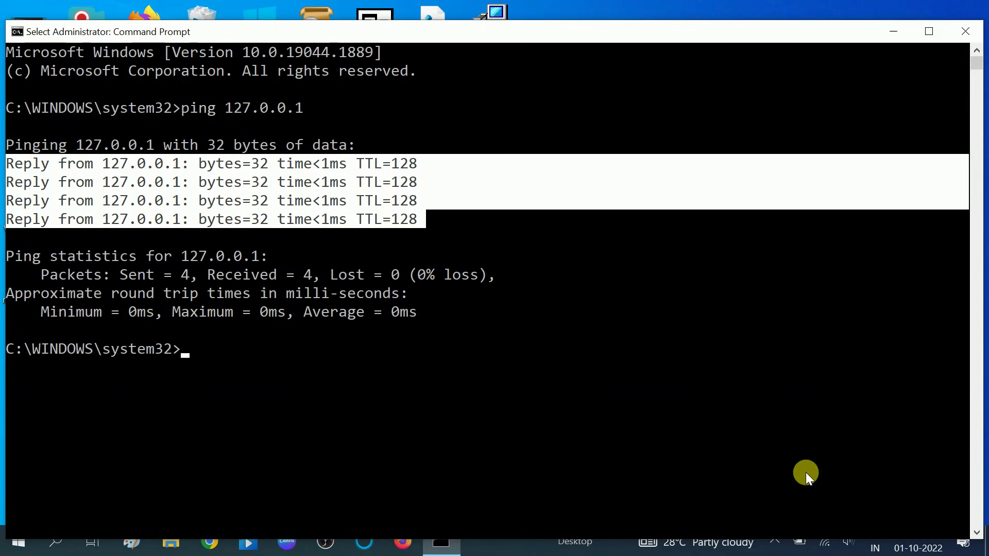
Maximize Command Prompt, check the VivoY95 connection details, and return focus to the console
{"action": "left_click", "coordinate": [930, 41]}
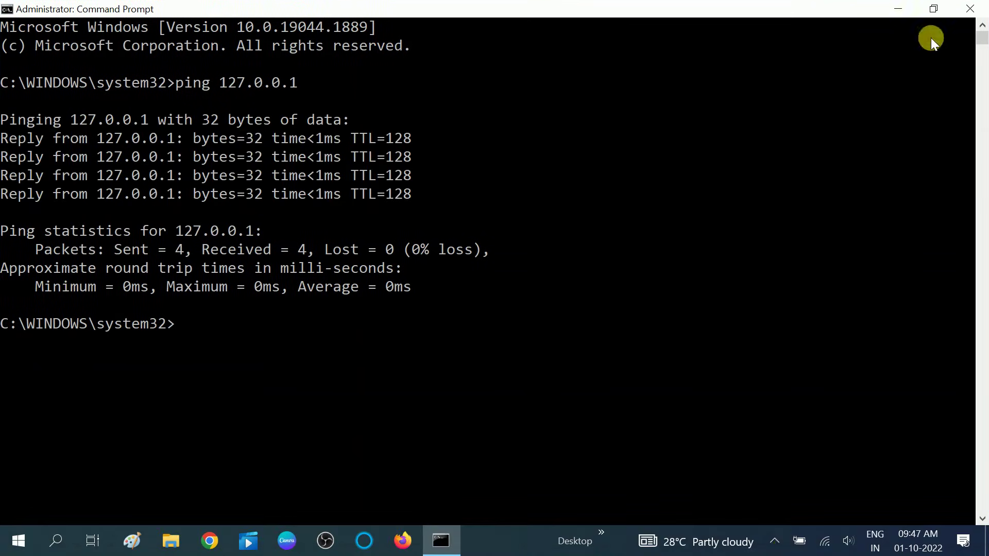
{"action": "left_click", "coordinate": [827, 542]}
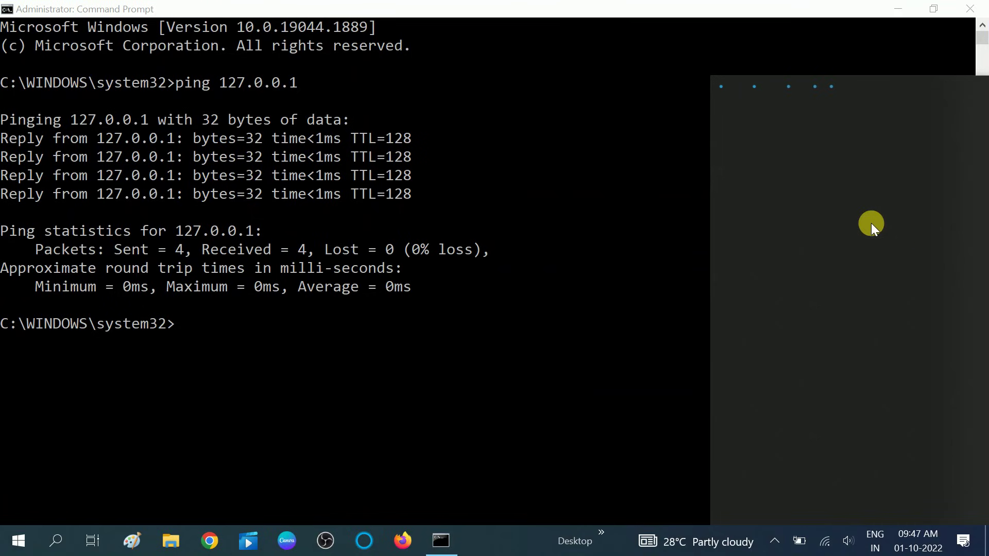
{"action": "left_click", "coordinate": [868, 202]}
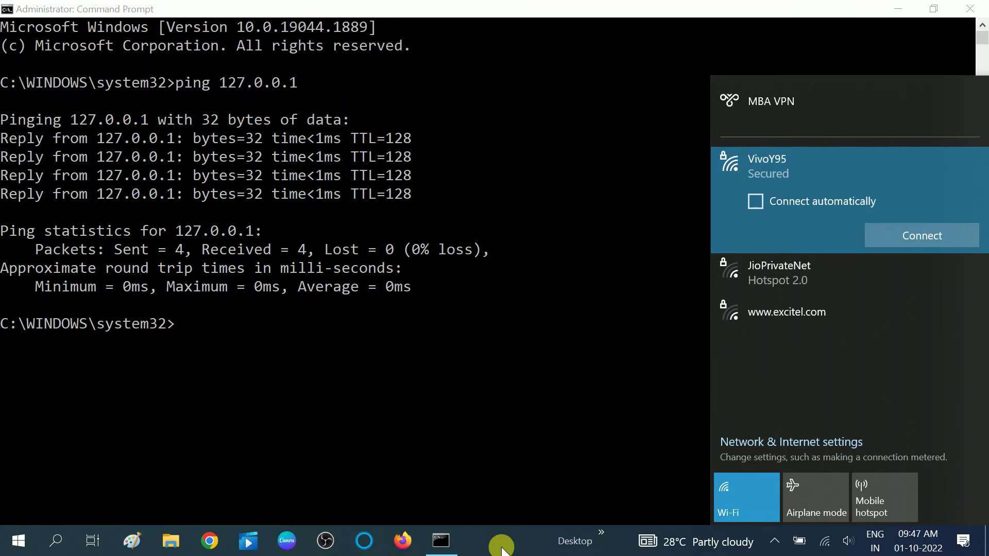
{"action": "left_click", "coordinate": [502, 546]}
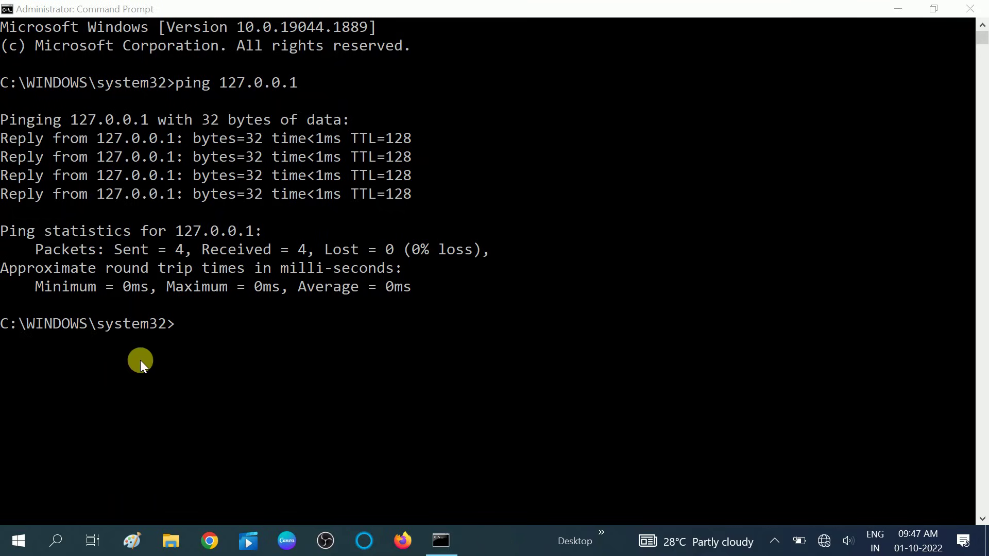
{"action": "left_click", "coordinate": [188, 326]}
Rerun ping 127.0.0.1 from the command history and check for 4 replies with 0% loss
{"action": "left_click", "coordinate": [180, 323]}
{"action": "key", "text": "Up"}
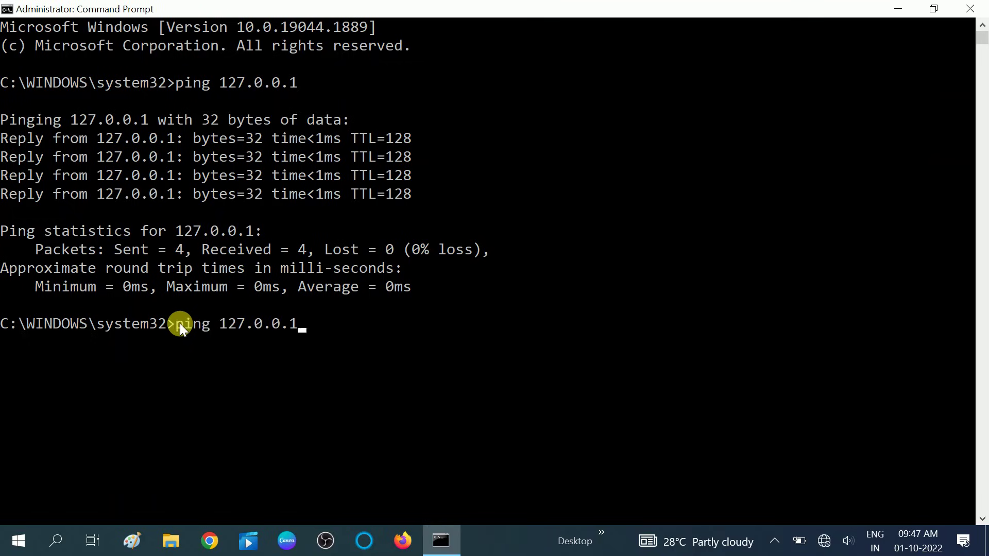
{"action": "key", "text": "Return"}
{"action": "scroll", "coordinate": [178, 321], "scroll_direction": "down", "scroll_amount": 1}
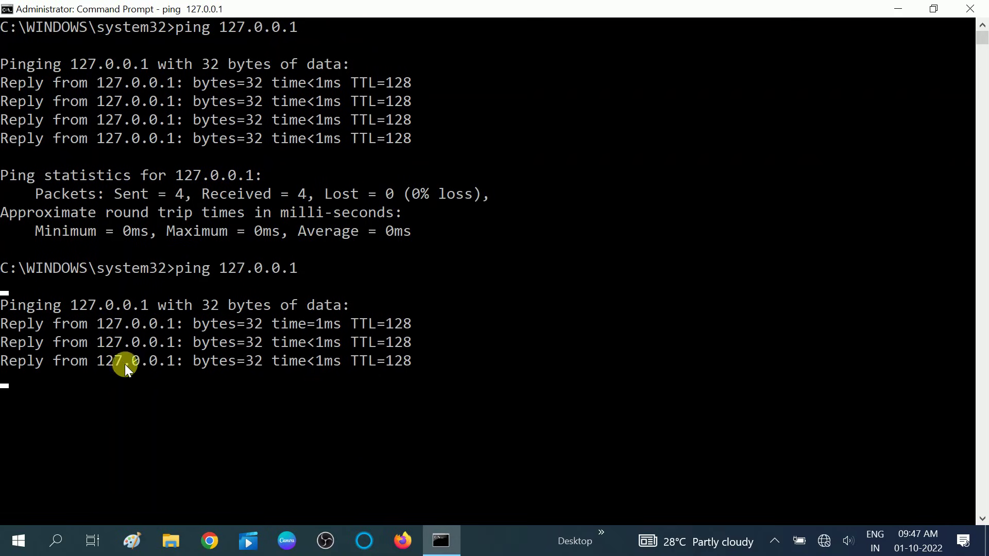
{"action": "scroll", "coordinate": [134, 281], "scroll_direction": "down", "scroll_amount": 1}
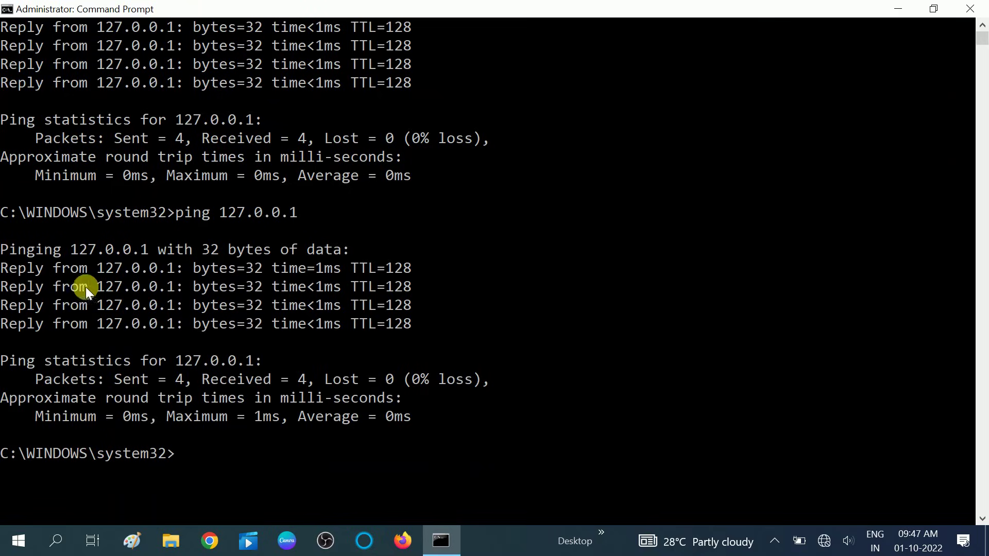
{"action": "scroll", "coordinate": [147, 286], "scroll_direction": "down", "scroll_amount": 2}
{"action": "left_click", "coordinate": [180, 342]}
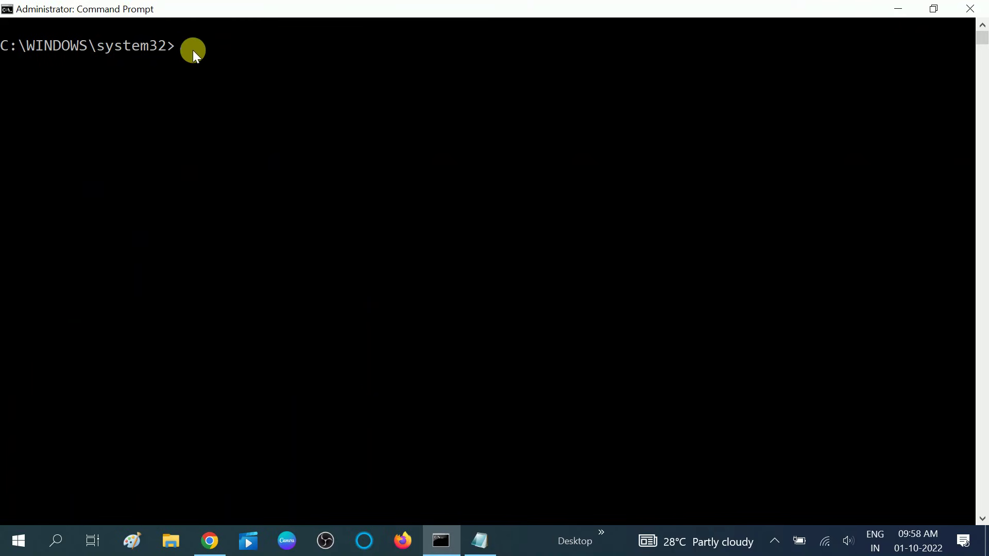
Copy netsh winsock reset from Notepad and run it in Command Prompt
{"action": "left_click", "coordinate": [480, 541]}
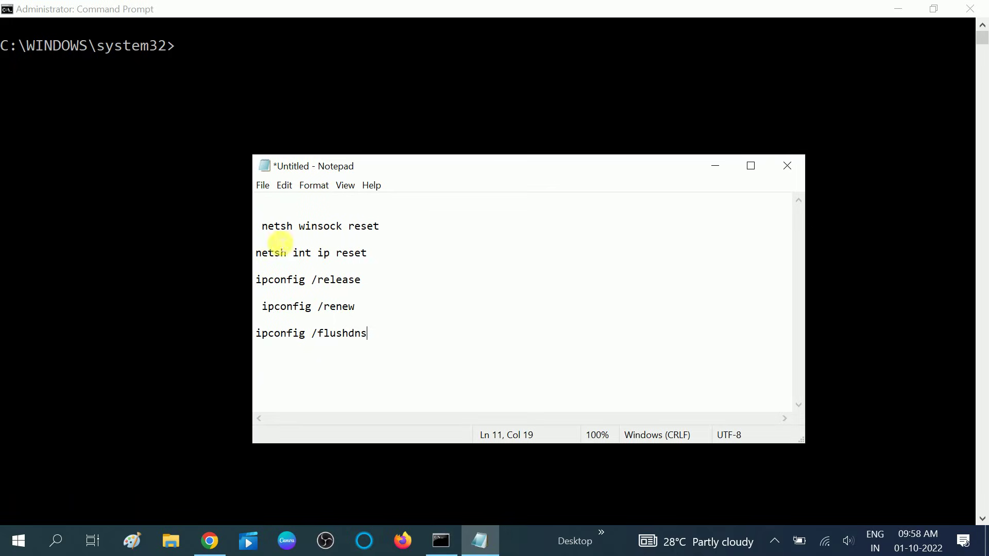
{"action": "left_click_drag", "start_coordinate": [261, 227], "coordinate": [397, 234]}
{"action": "key", "text": "ctrl+c"}
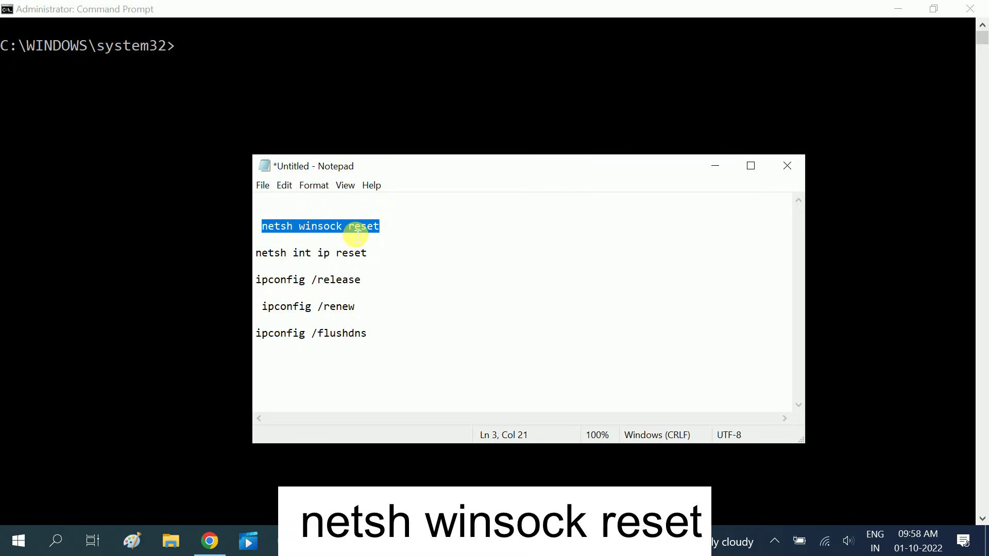
{"action": "left_click", "coordinate": [179, 49]}
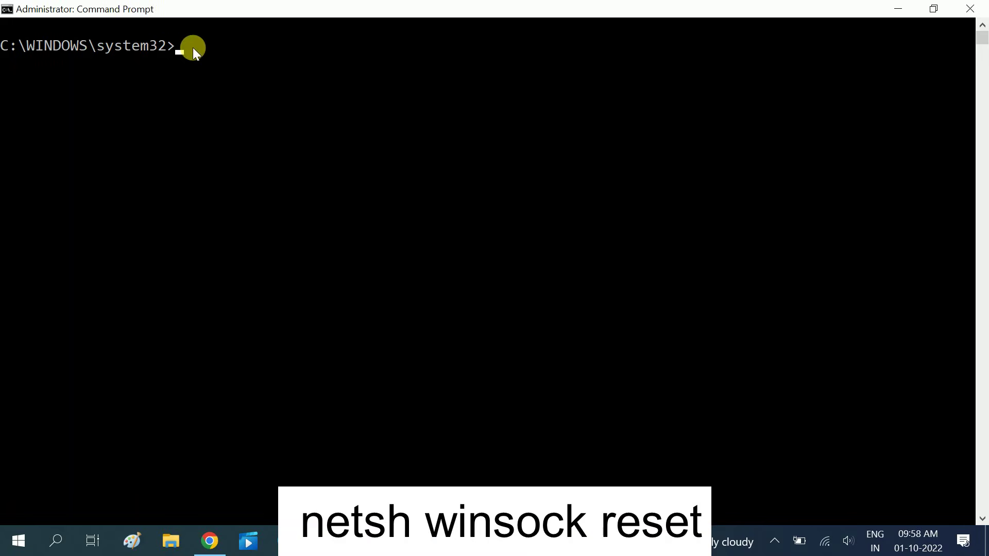
{"action": "key", "text": "ctrl+v"}
{"action": "key", "text": "Return"}
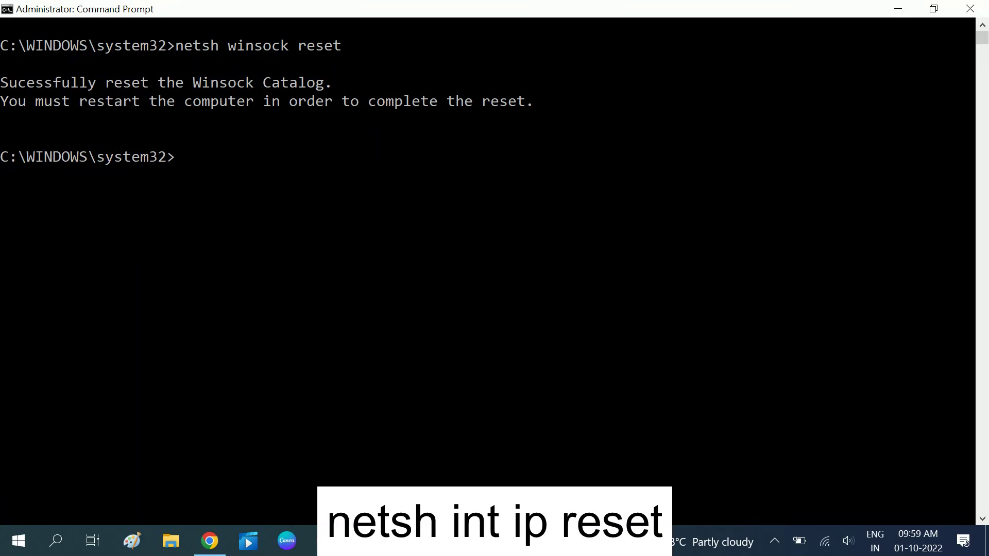
Copy netsh int ip reset from Notepad and run it in Command Prompt
{"action": "left_click", "coordinate": [480, 541]}
{"action": "left_click_drag", "start_coordinate": [256, 253], "coordinate": [380, 257]}
{"action": "key", "text": "ctrl+c"}
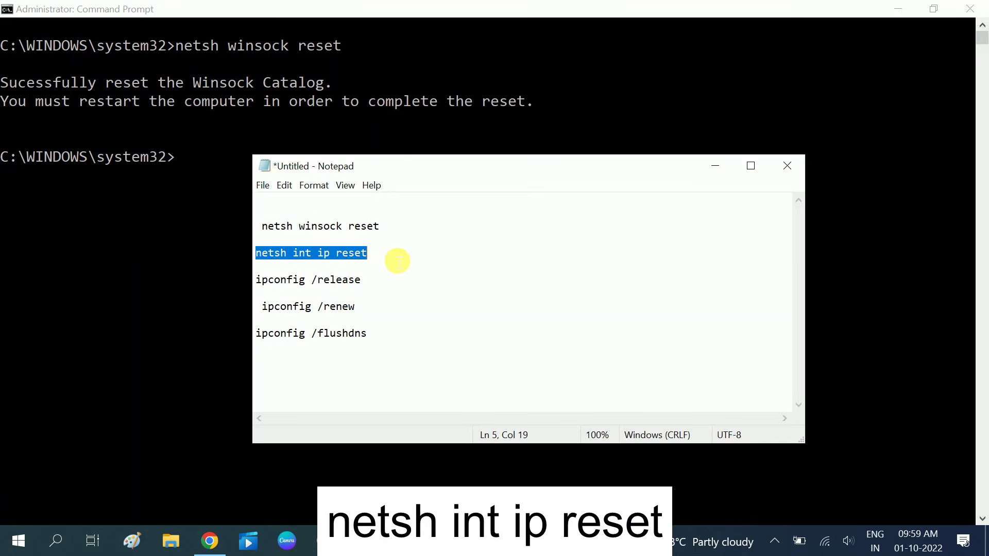
{"action": "left_click", "coordinate": [185, 164]}
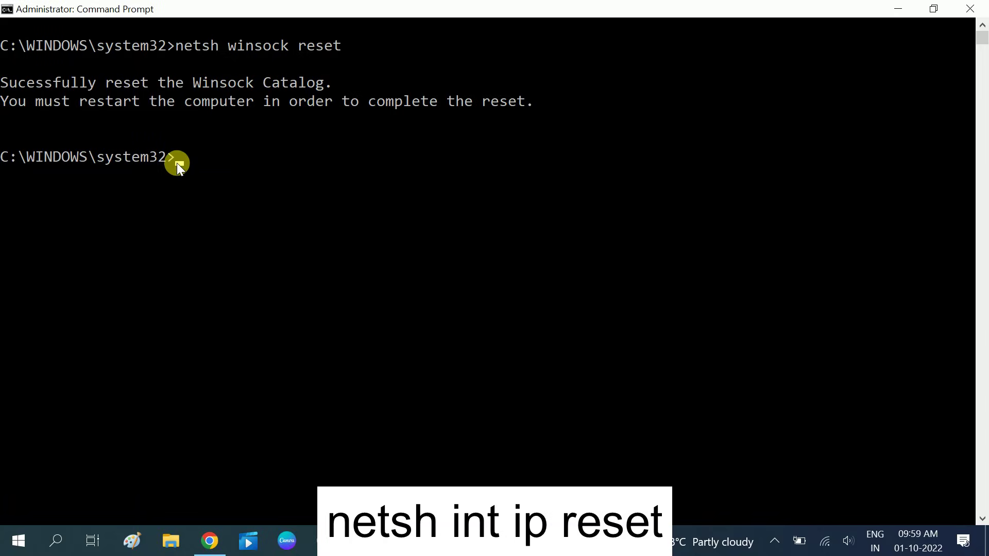
{"action": "key", "text": "ctrl+v"}
{"action": "key", "text": "Return"}
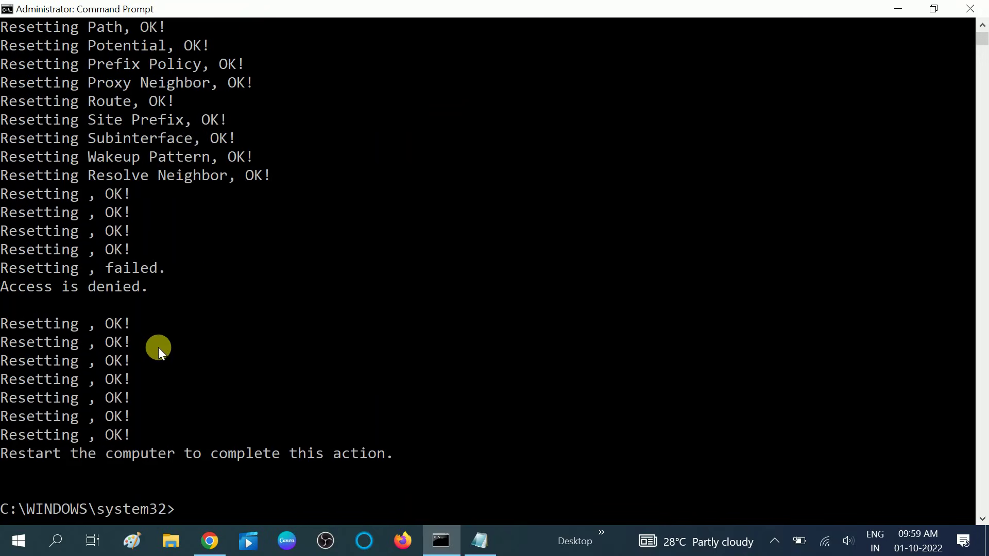
{"action": "scroll", "coordinate": [159, 347], "scroll_direction": "down", "scroll_amount": 3}
Paste ipconfig /release from Notepad at the Command Prompt without running it
{"action": "left_click", "coordinate": [480, 541]}
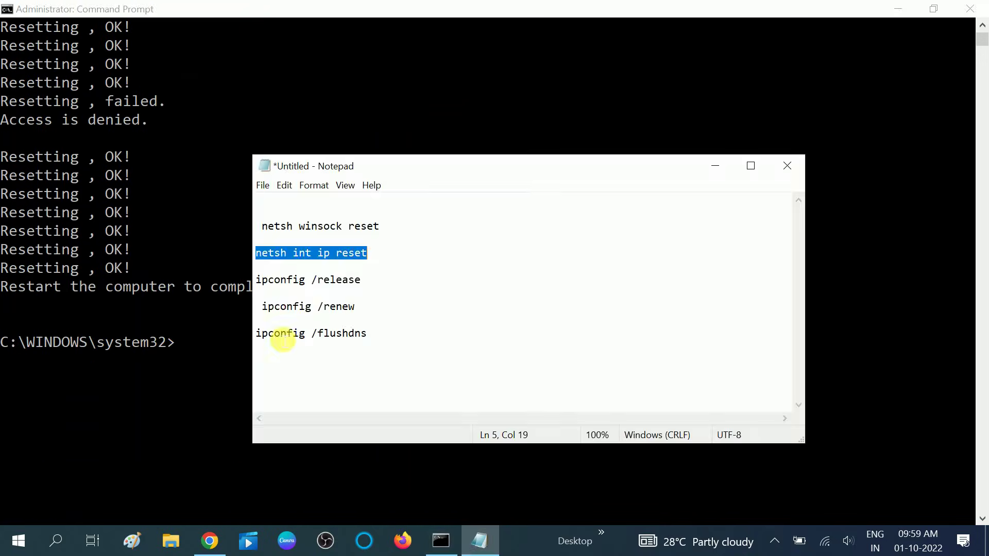
{"action": "left_click_drag", "start_coordinate": [259, 280], "coordinate": [374, 287]}
{"action": "key", "text": "ctrl+c"}
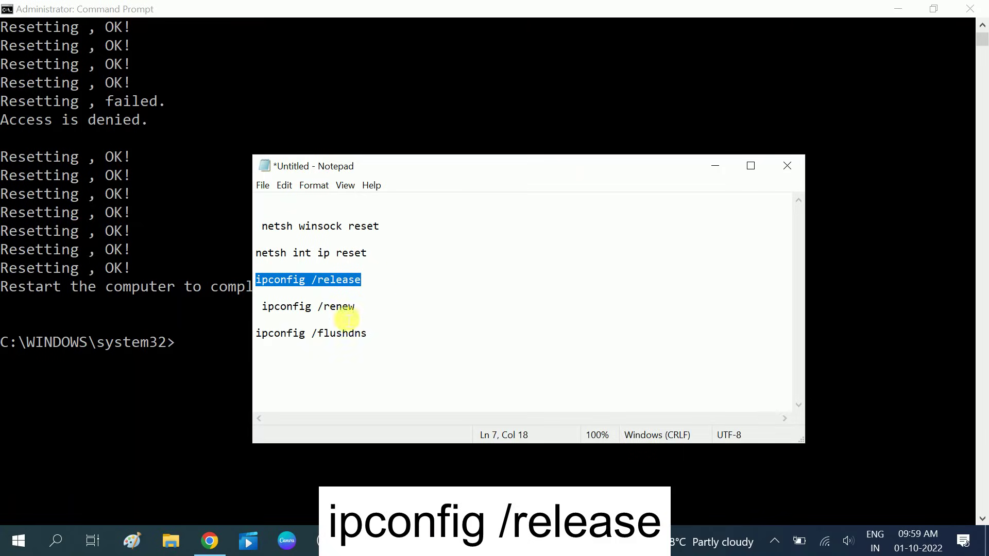
{"action": "left_click", "coordinate": [175, 346]}
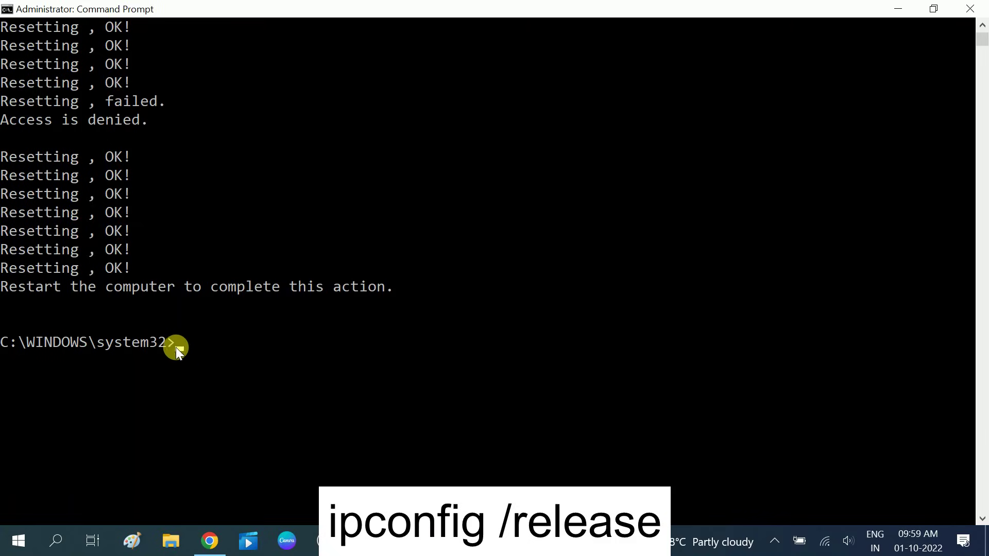
{"action": "key", "text": "ctrl+v"}
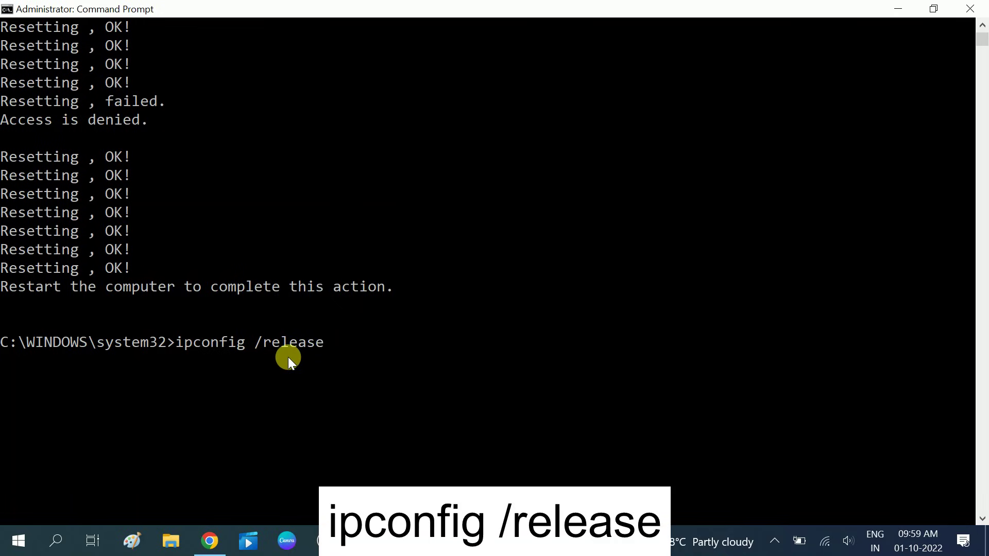
{"action": "scroll", "coordinate": [288, 357], "scroll_direction": "down", "scroll_amount": 1}
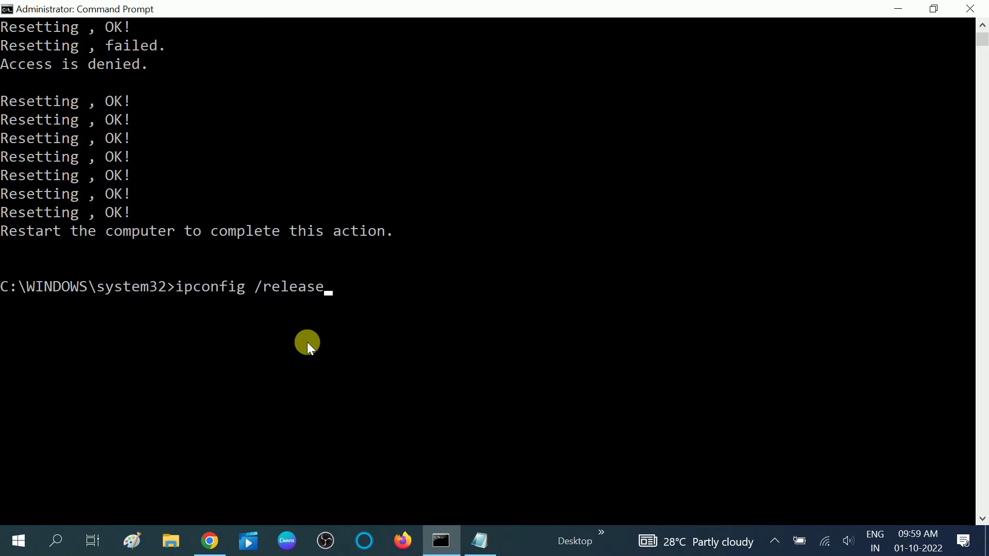
Replace the pending ipconfig /release line with ipconfig /renew copied from Notepad
{"action": "left_click", "coordinate": [478, 541]}
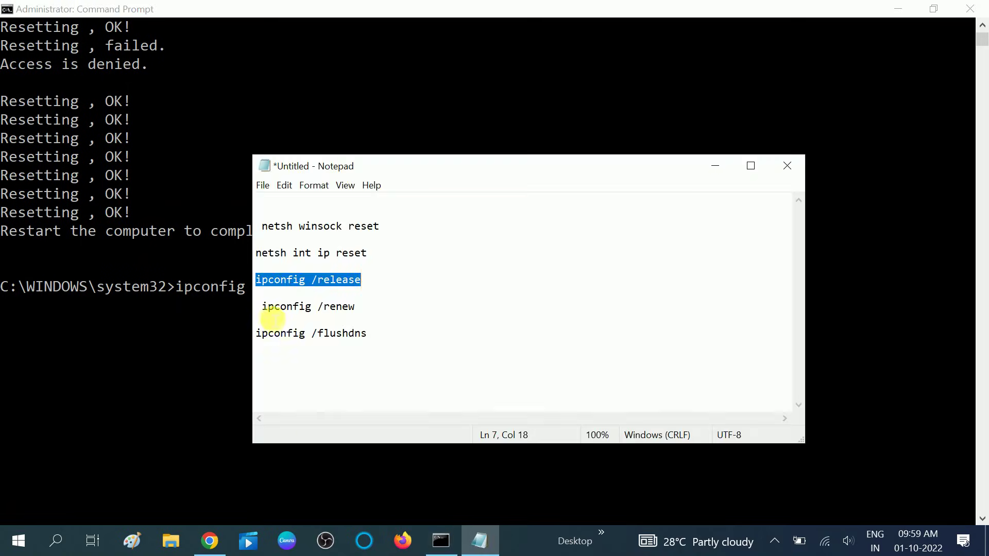
{"action": "left_click_drag", "start_coordinate": [262, 308], "coordinate": [369, 316]}
{"action": "key", "text": "ctrl+c"}
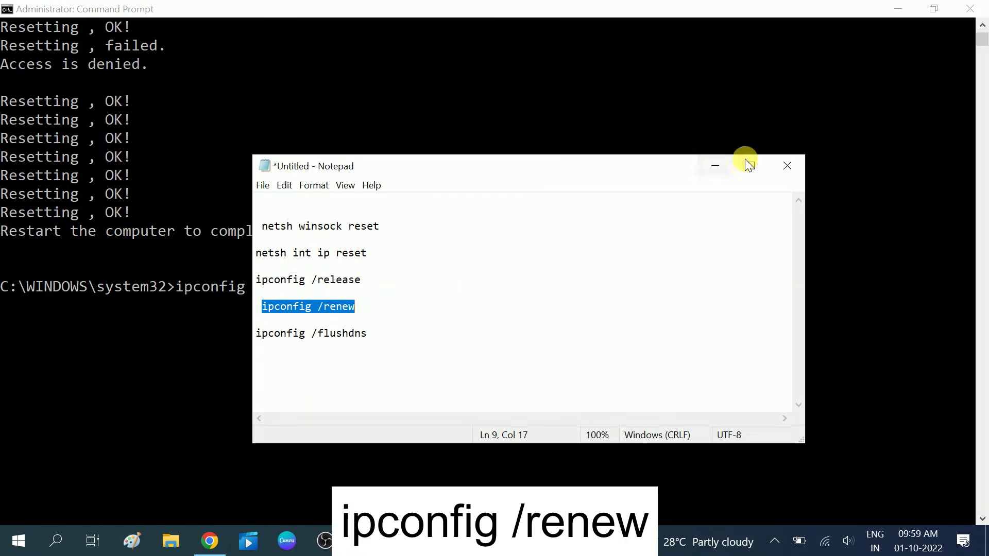
{"action": "left_click", "coordinate": [715, 165]}
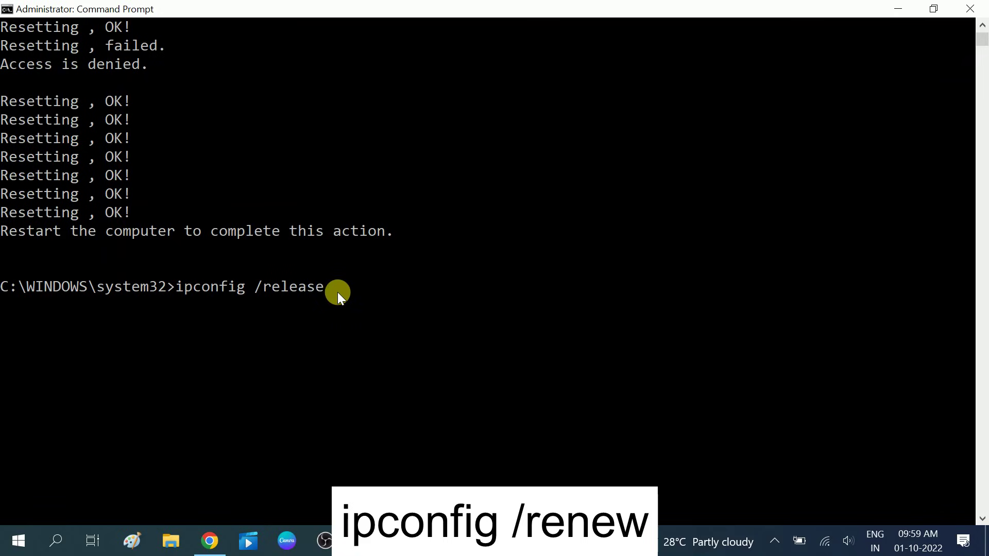
{"action": "key", "text": "BackSpace"}
{"action": "key", "text": "BackSpace"}
{"action": "key", "text": "BackSpace"}
{"action": "key", "text": "BackSpace"}
{"action": "key", "text": "BackSpace"}
{"action": "key", "text": "BackSpace"}
{"action": "key", "text": "BackSpace"}
{"action": "key", "text": "BackSpace"}
{"action": "key", "text": "BackSpace"}
{"action": "key", "text": "BackSpace"}
{"action": "key", "text": "BackSpace"}
{"action": "key", "text": "BackSpace"}
{"action": "key", "text": "BackSpace"}
{"action": "key", "text": "BackSpace"}
{"action": "key", "text": "BackSpace"}
{"action": "key", "text": "BackSpace"}
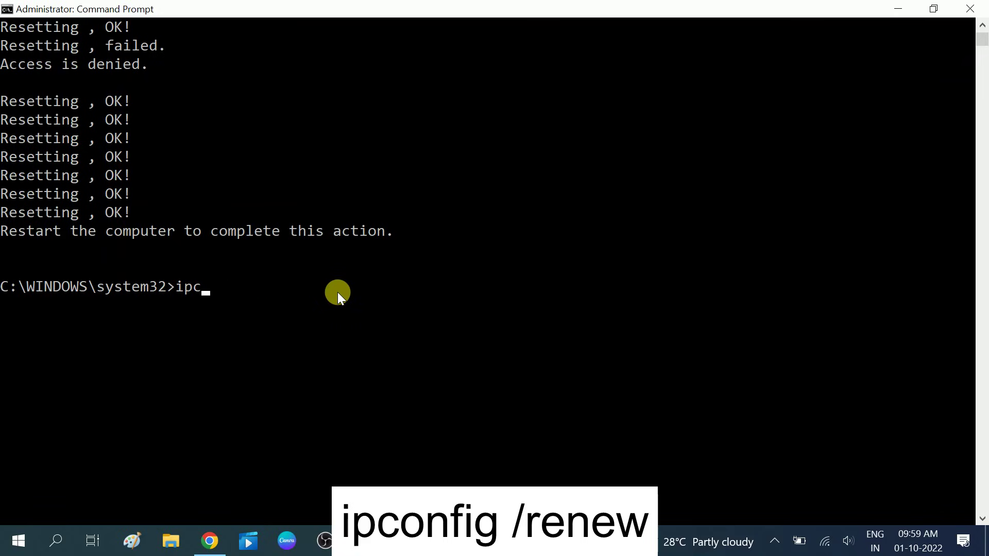
{"action": "key", "text": "BackSpace"}
{"action": "key", "text": "ctrl+v"}
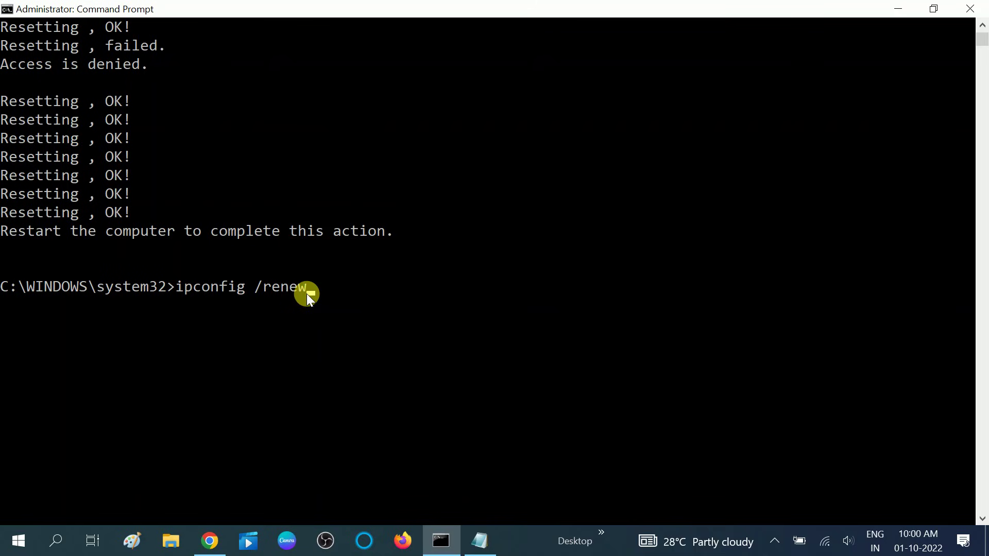
Replace the pending line with ipconfig /flushdns from Notepad, run it, then exit Command Prompt
{"action": "left_click", "coordinate": [483, 549]}
{"action": "left_click_drag", "start_coordinate": [261, 333], "coordinate": [331, 342]}
{"action": "left_click_drag", "start_coordinate": [257, 336], "coordinate": [393, 339]}
{"action": "key", "text": "ctrl+c"}
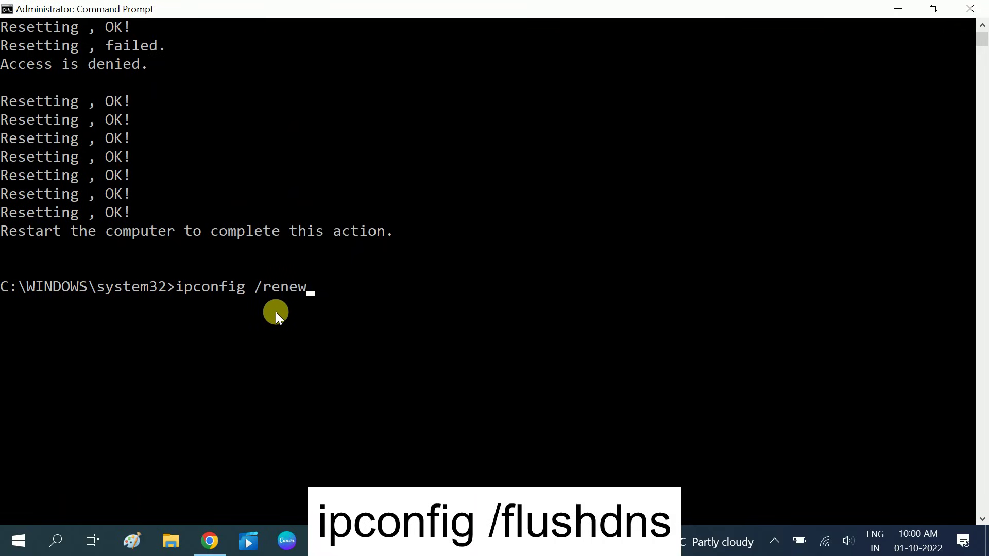
{"action": "key", "text": "BackSpace"}
{"action": "key", "text": "BackSpace"}
{"action": "key", "text": "BackSpace"}
{"action": "key", "text": "BackSpace"}
{"action": "key", "text": "BackSpace"}
{"action": "key", "text": "BackSpace"}
{"action": "key", "text": "BackSpace"}
{"action": "key", "text": "BackSpace"}
{"action": "key", "text": "BackSpace"}
{"action": "key", "text": "BackSpace"}
{"action": "key", "text": "BackSpace"}
{"action": "key", "text": "BackSpace"}
{"action": "key", "text": "BackSpace"}
{"action": "key", "text": "BackSpace"}
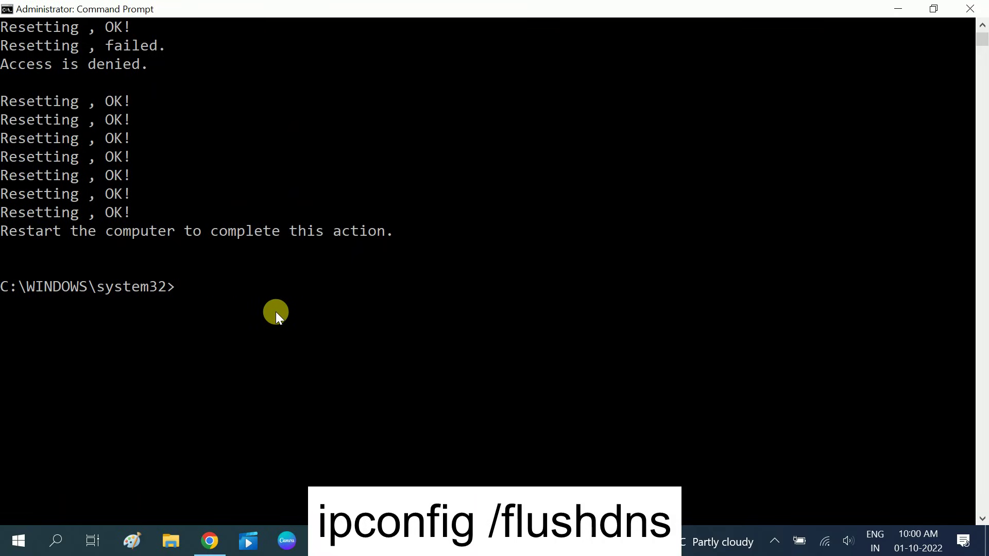
{"action": "key", "text": "ctrl+v"}
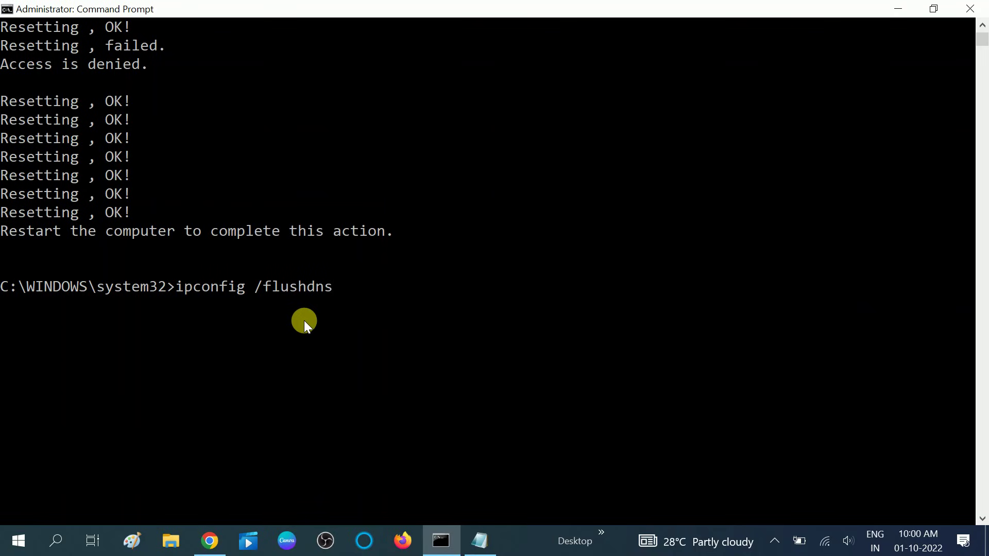
{"action": "key", "text": "Return"}
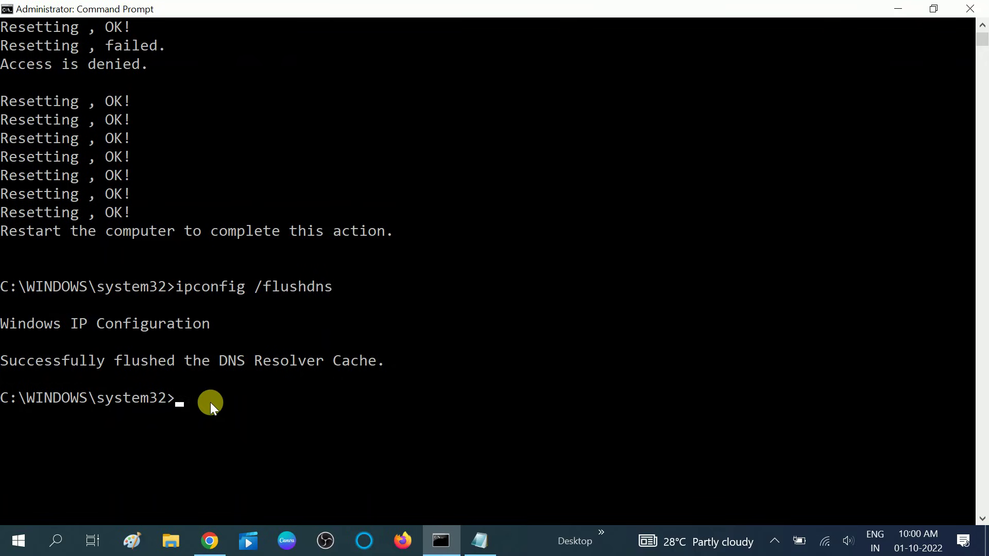
{"action": "type", "text": "exit"}
{"action": "key", "text": "Return"}
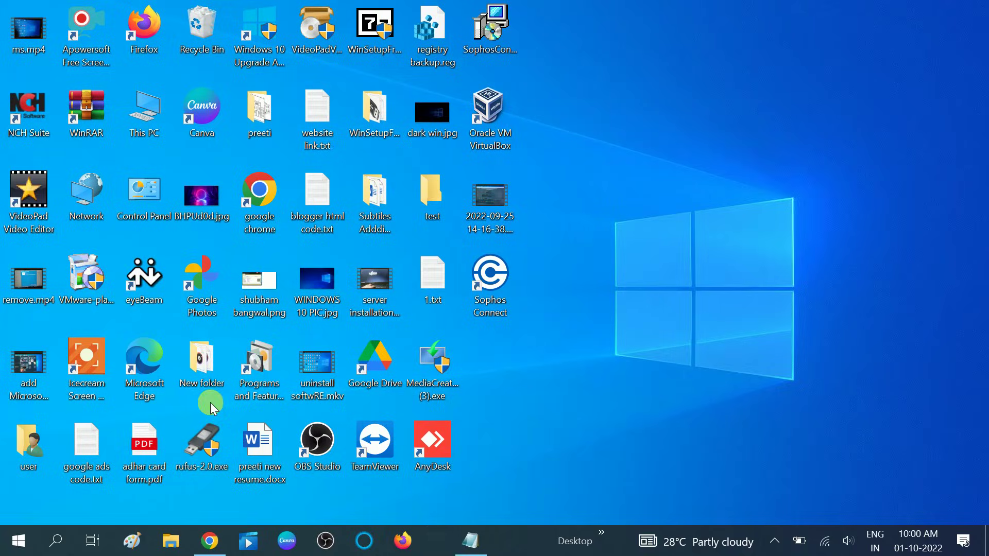